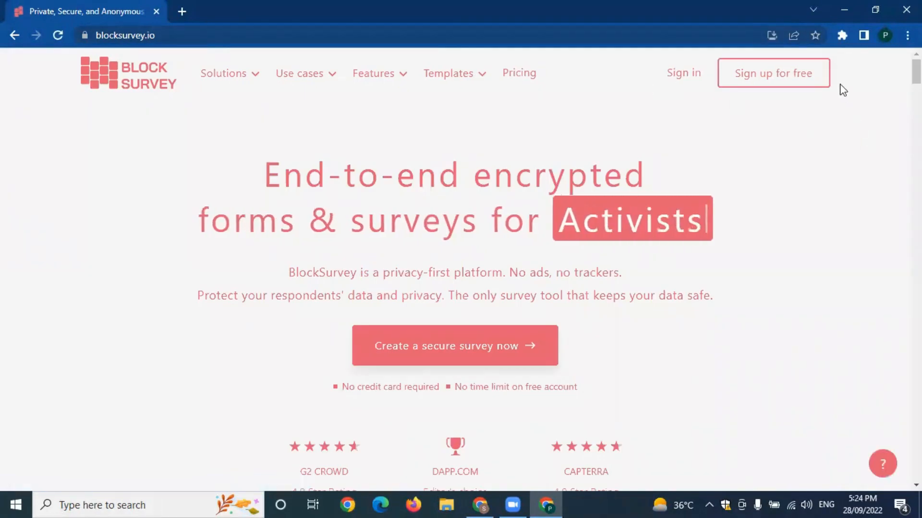
Sign up for a free account with BlockSurvey, then download the secret key and save the key file
click(788, 79)
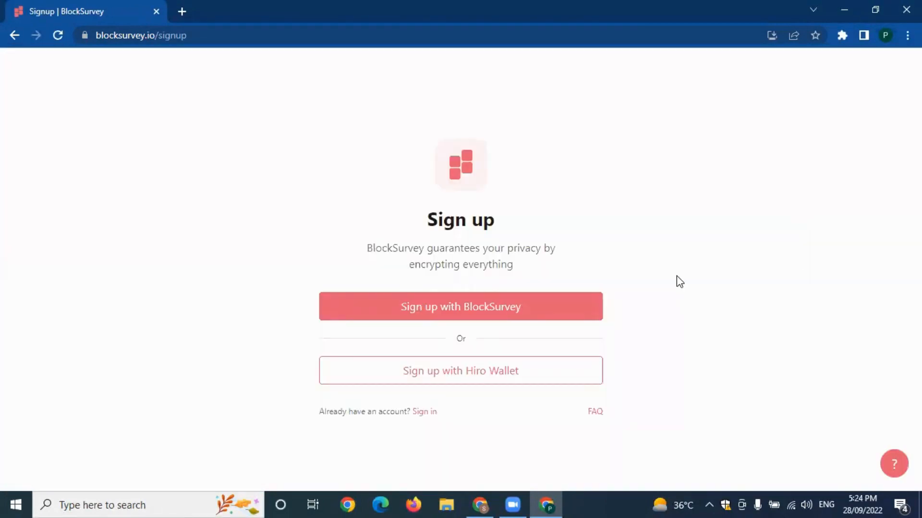
click(516, 315)
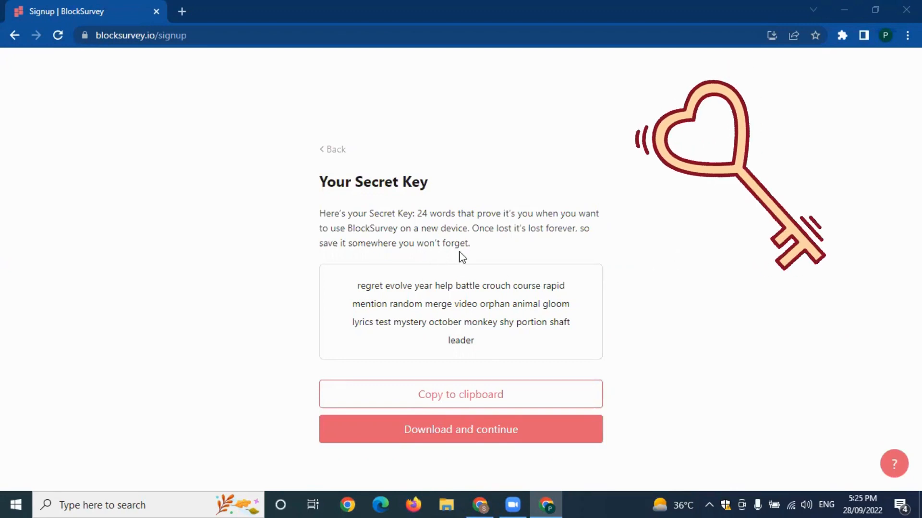
click(474, 438)
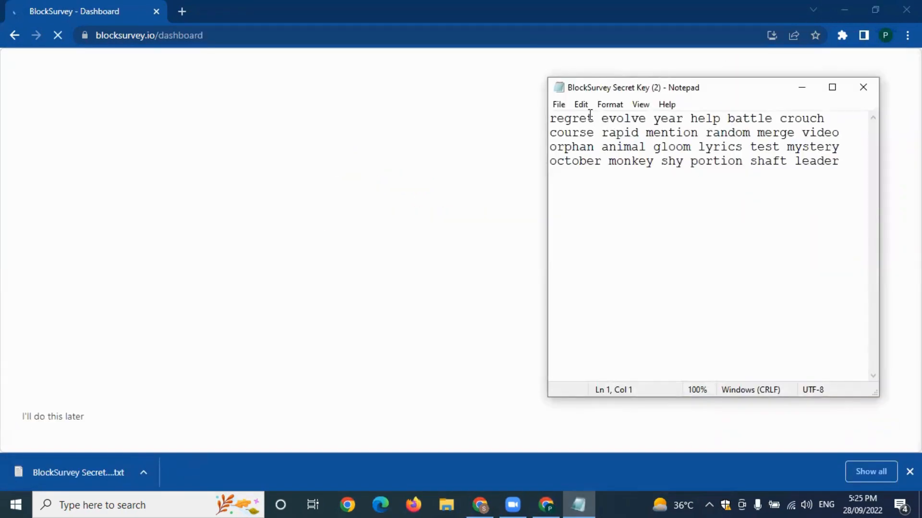
click(560, 106)
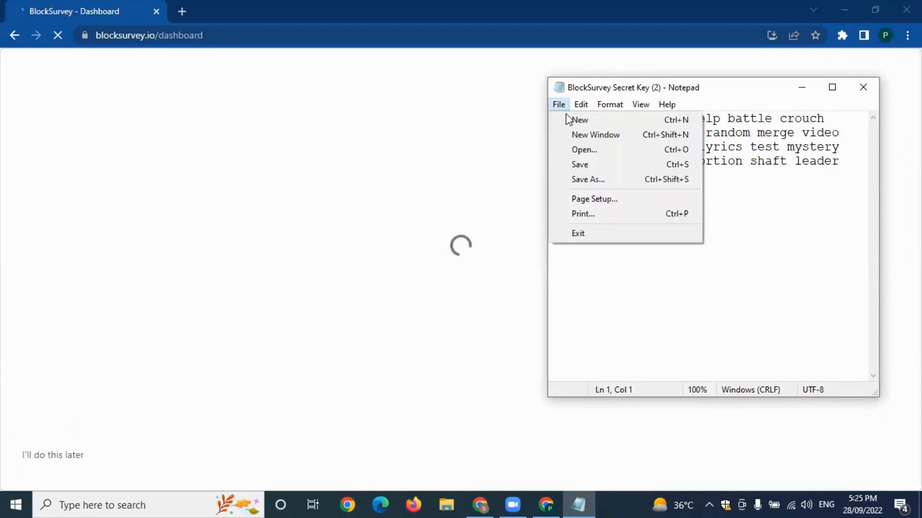
click(595, 177)
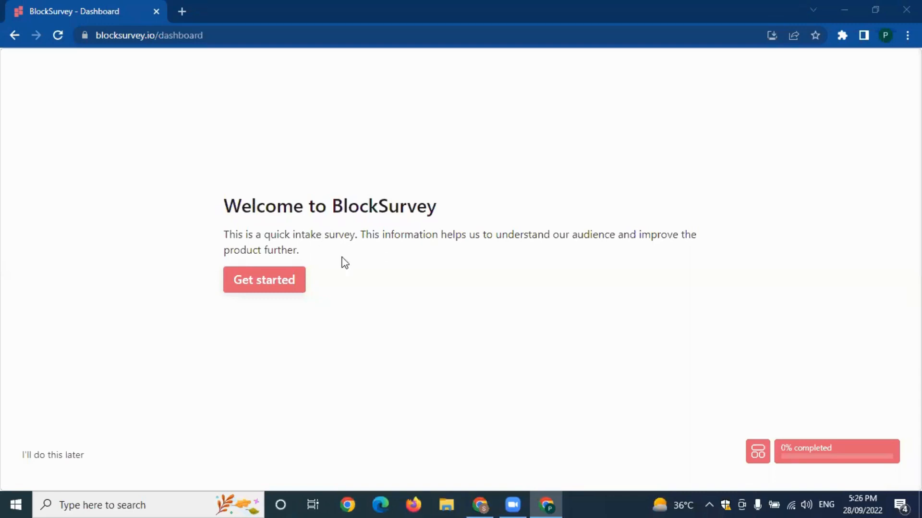
Start the intake survey, choosing Personal as the intended use and entering Education as the industry
click(266, 289)
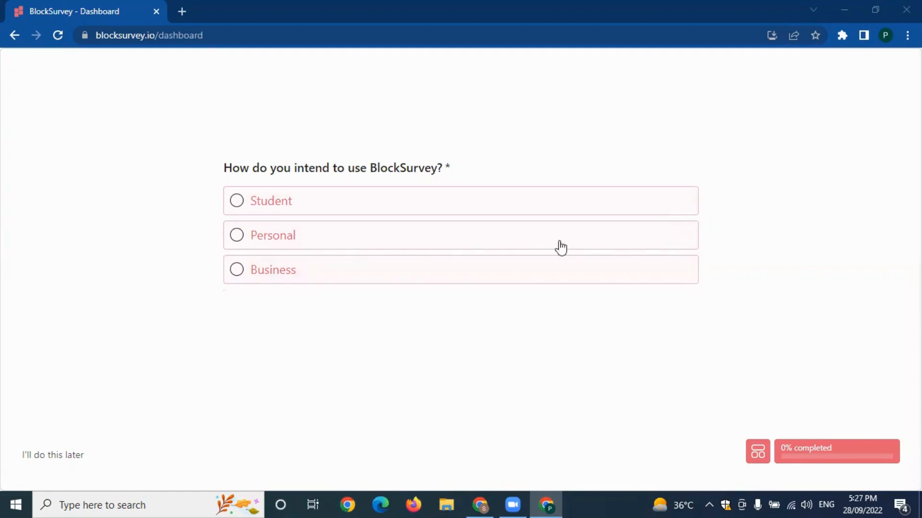
click(296, 236)
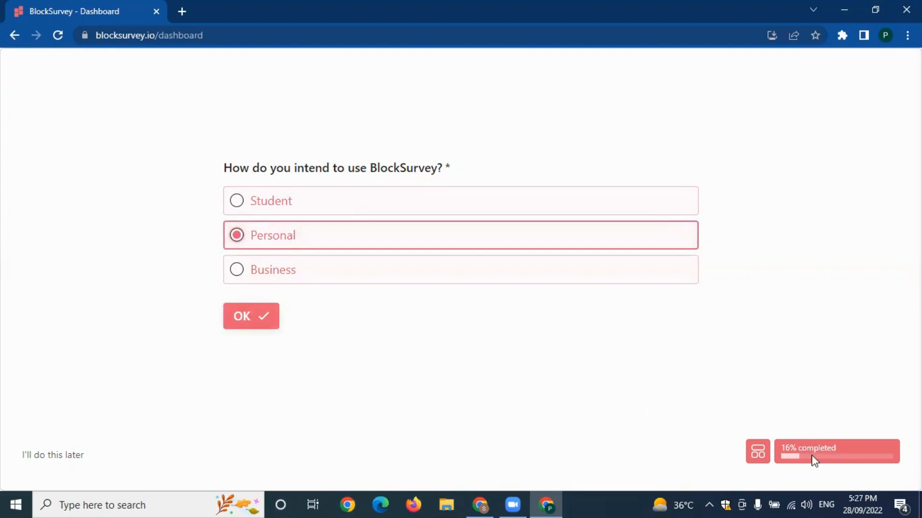
key(Return)
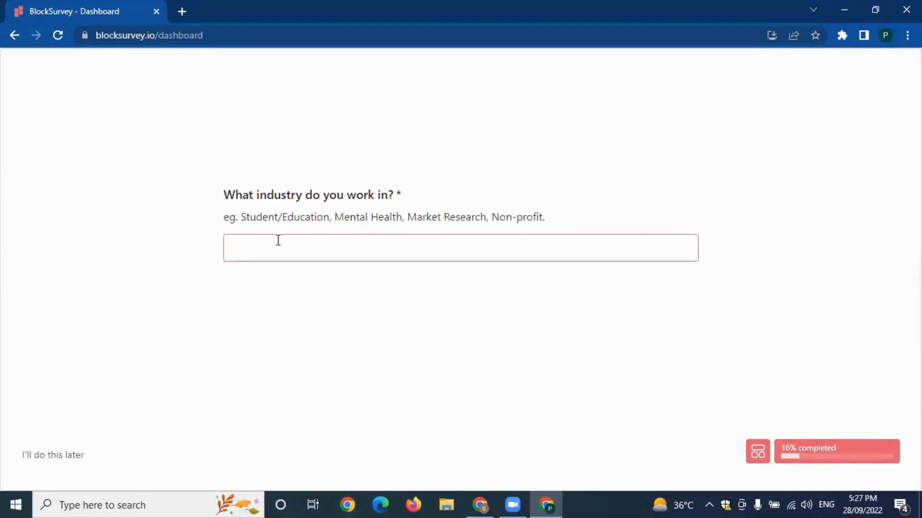
click(346, 254)
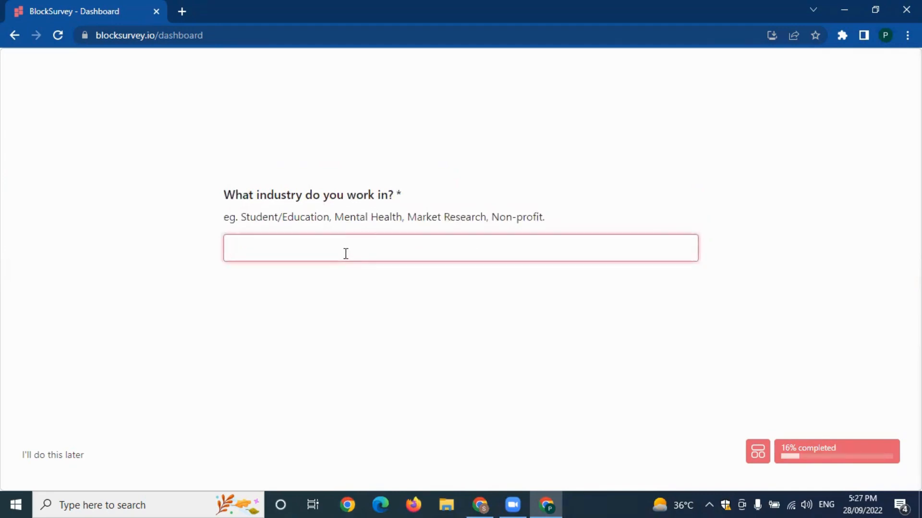
text(Education)
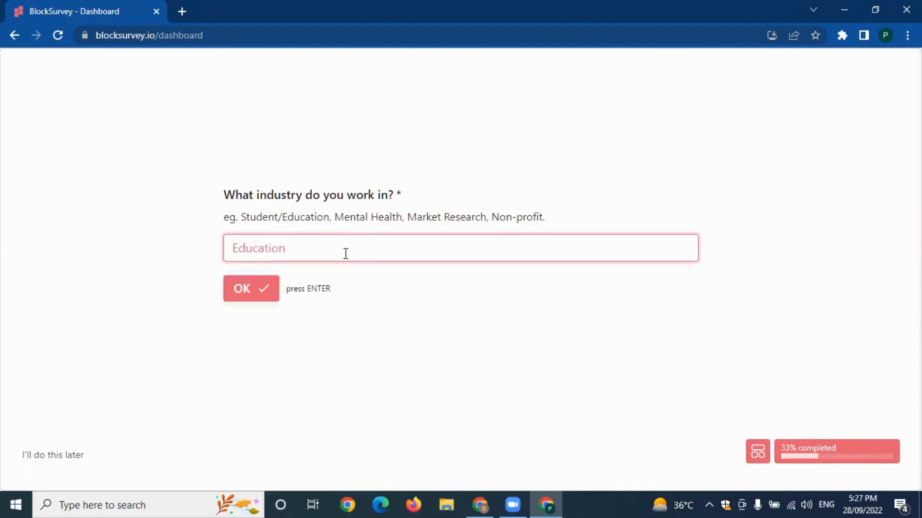
click(268, 298)
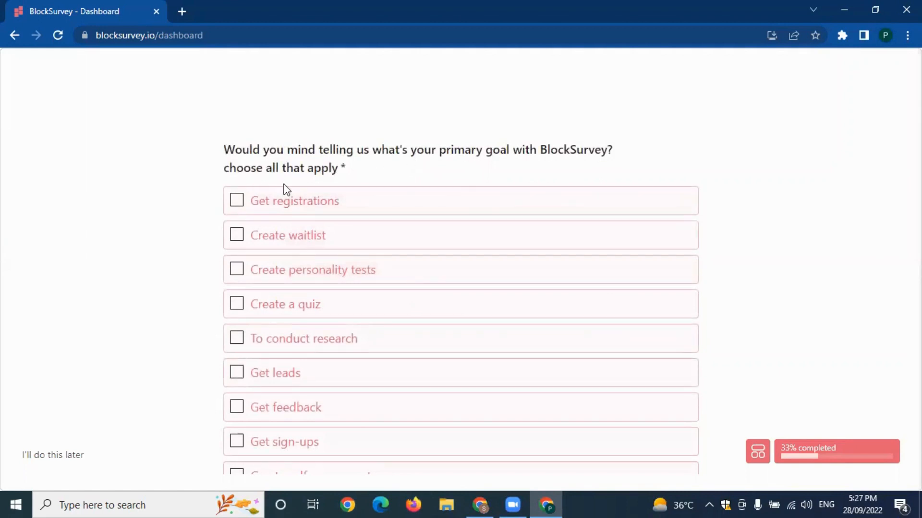
Choose Create a quiz, To conduct research, Get feedback and Create self assessments as the primary goals and submit the answer
scroll(283, 189, down, 2)
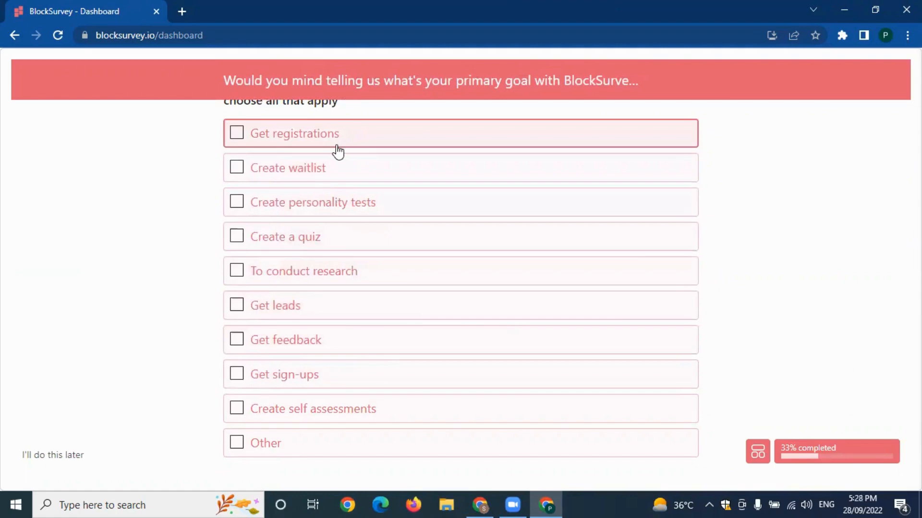
scroll(342, 146, up, 2)
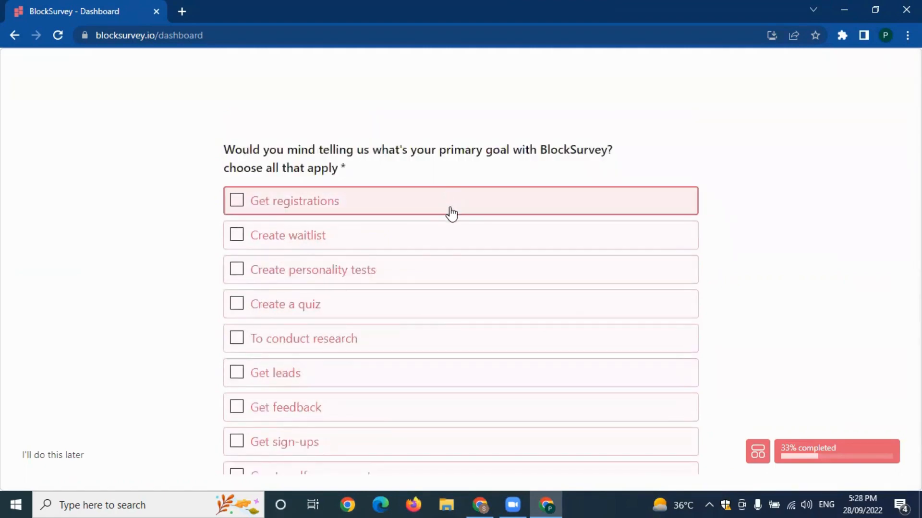
scroll(783, 248, down, 2)
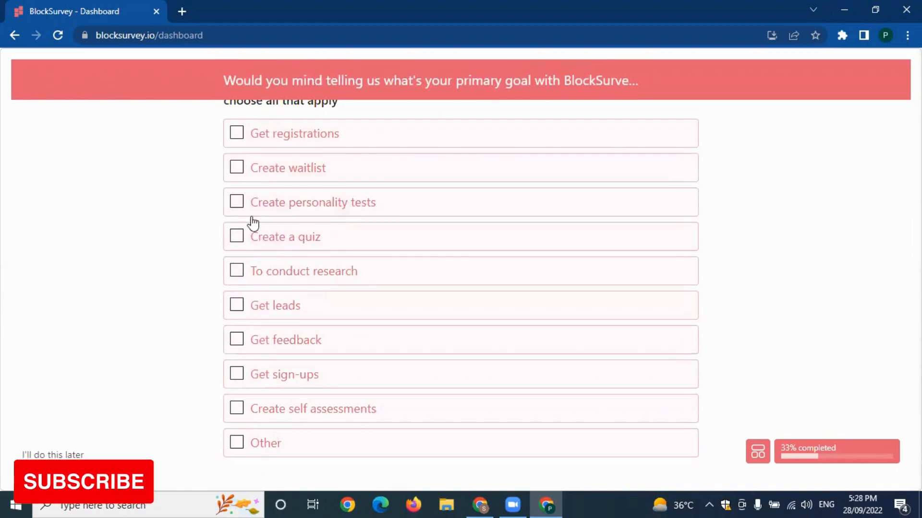
click(273, 242)
scroll(358, 249, down, 2)
click(354, 210)
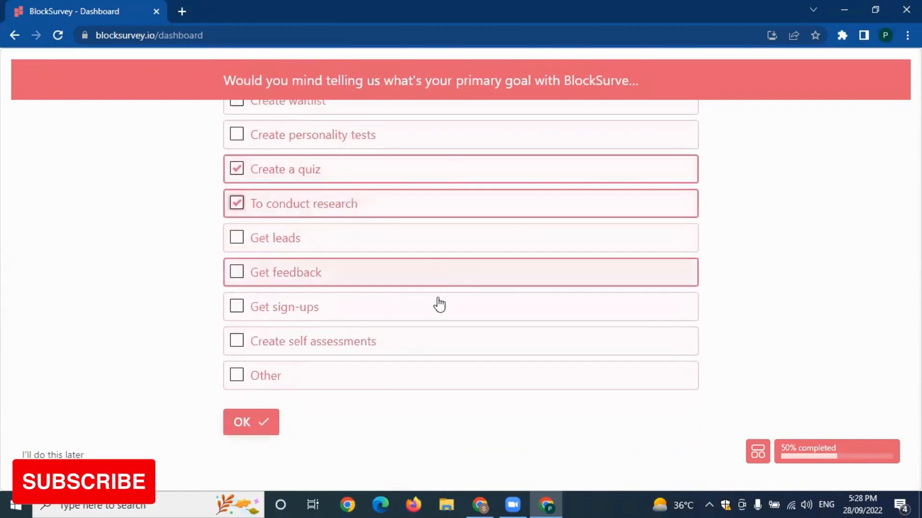
click(292, 274)
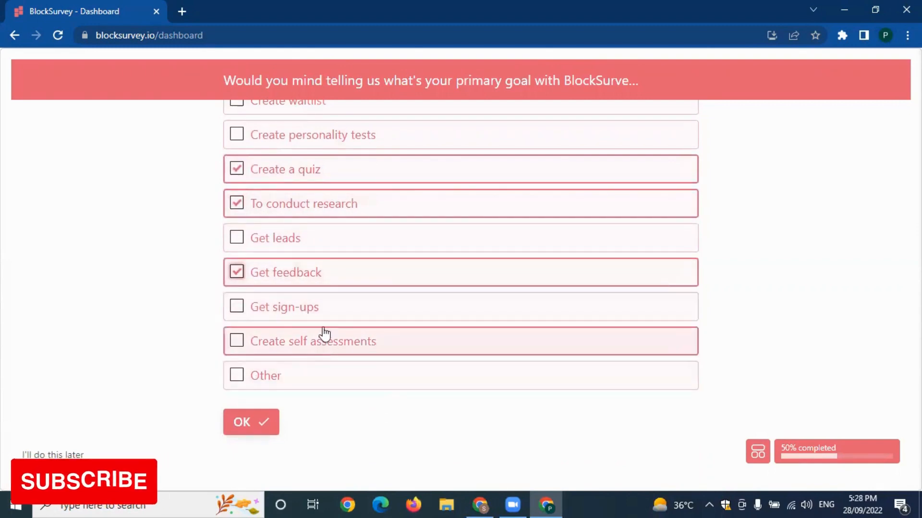
click(331, 347)
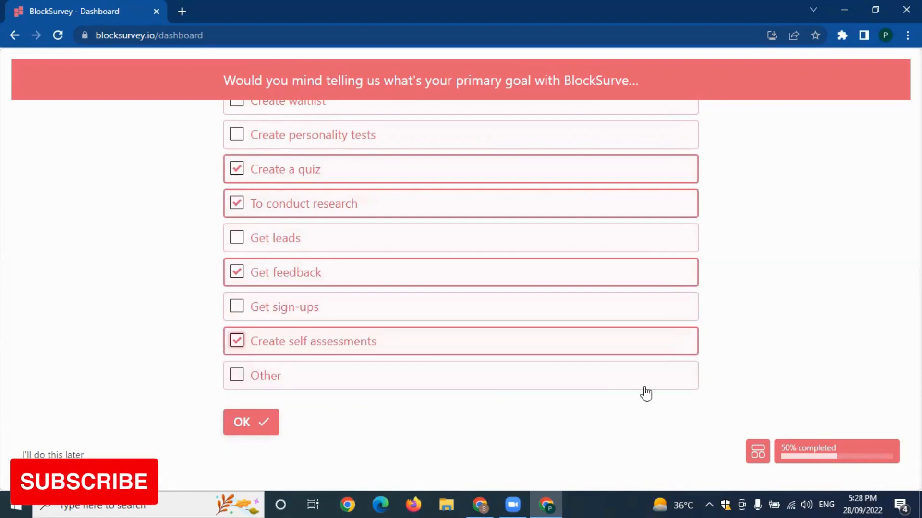
click(263, 422)
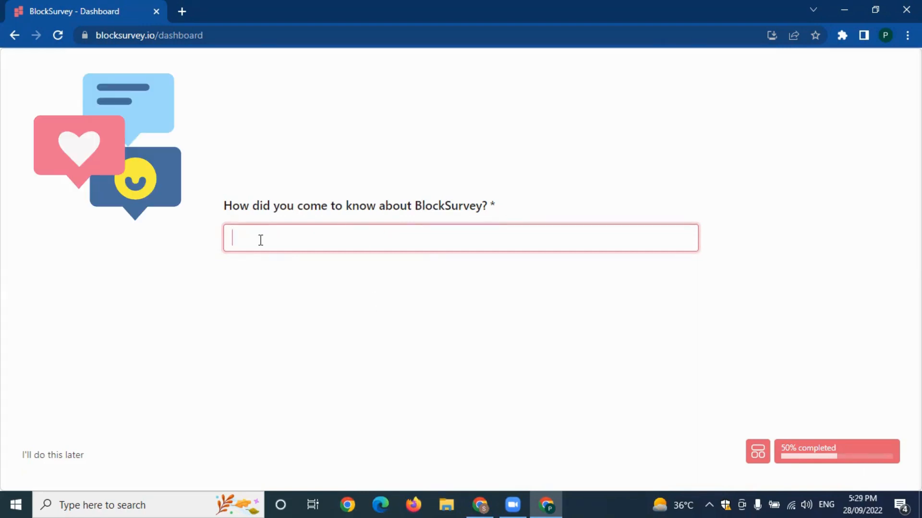
Answer how BlockSurvey was discovered with "Social media" and confirm the answer
text(Social )
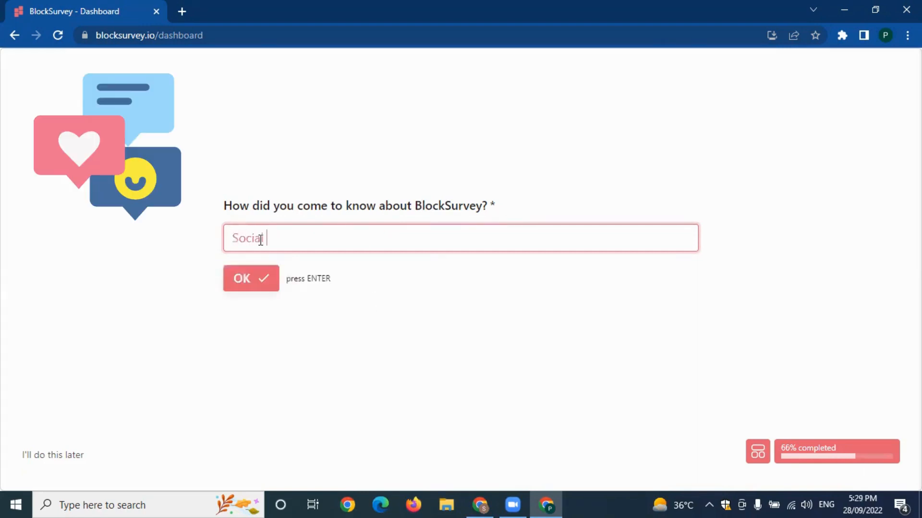
text(media)
click(261, 288)
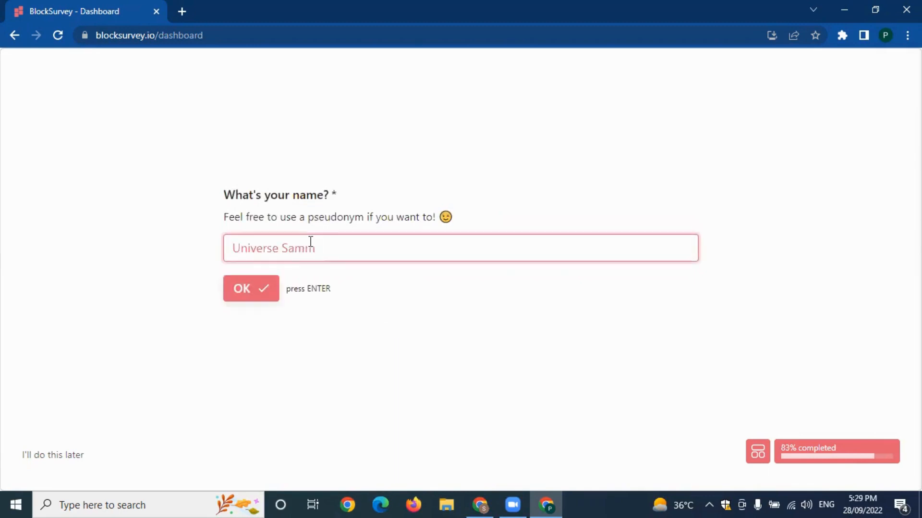
Confirm the respondent's name, fill in the e-mail address and submit the intake survey
click(250, 292)
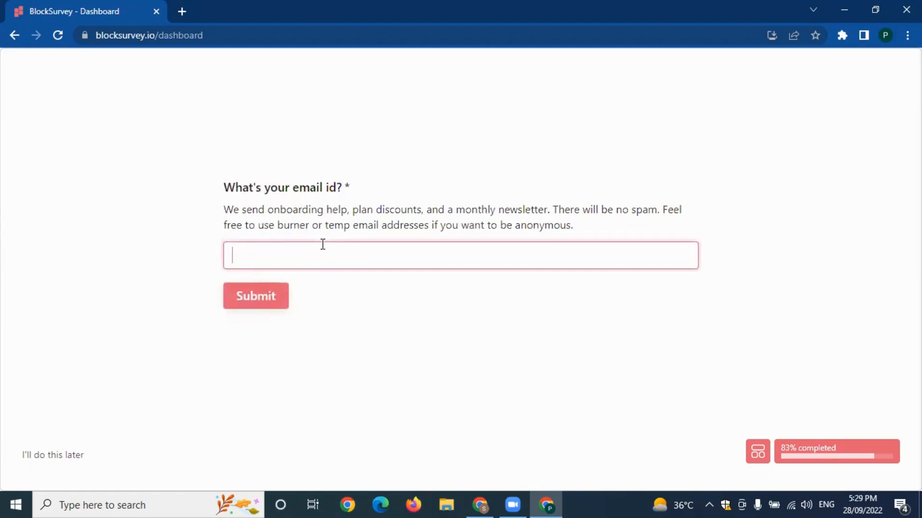
key(ctrl+v)
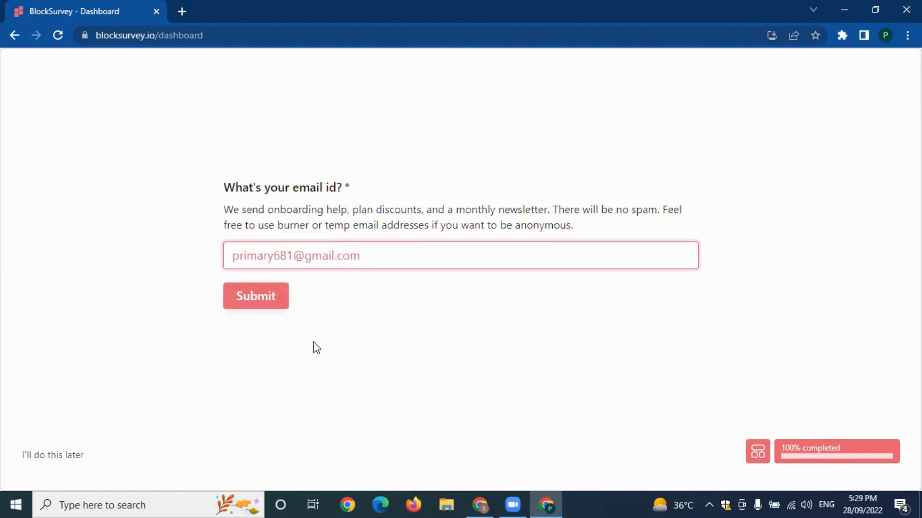
click(272, 300)
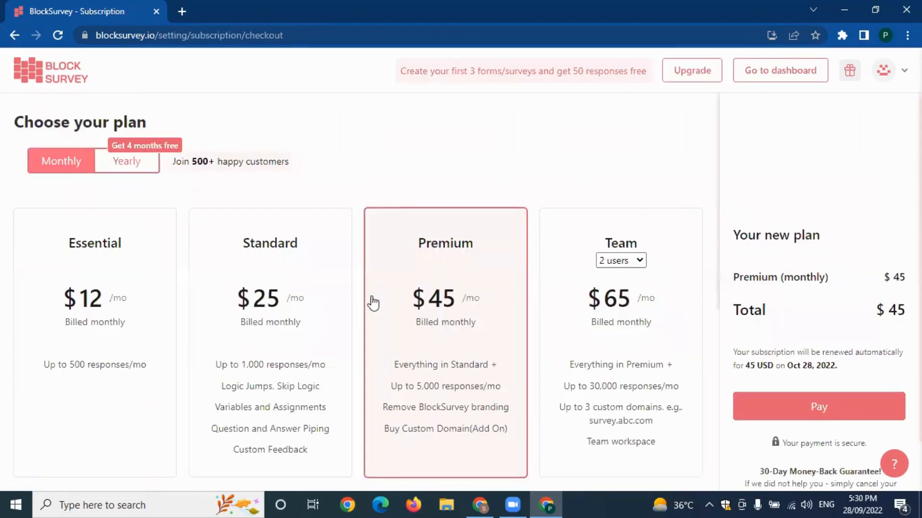
Review the monthly subscription plans and return to the dashboard with its survey creation options
scroll(419, 369, down, 1)
scroll(420, 374, up, 1)
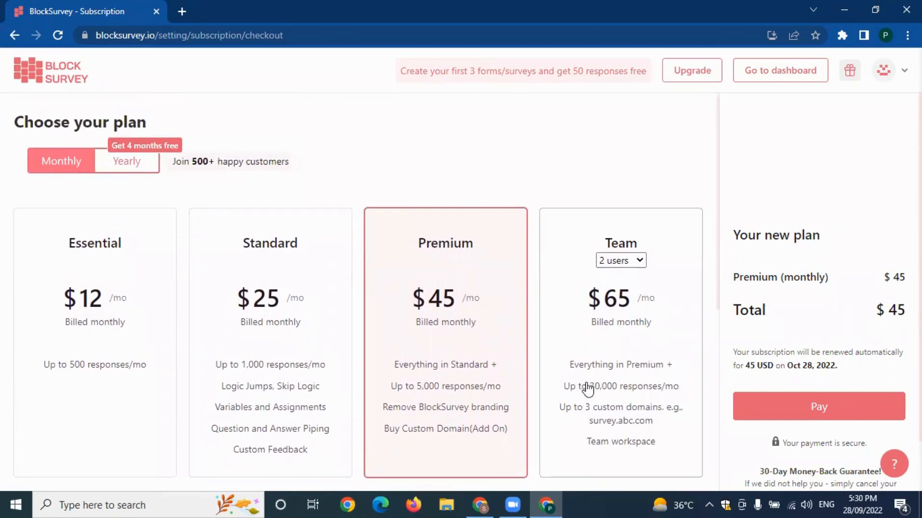
click(15, 36)
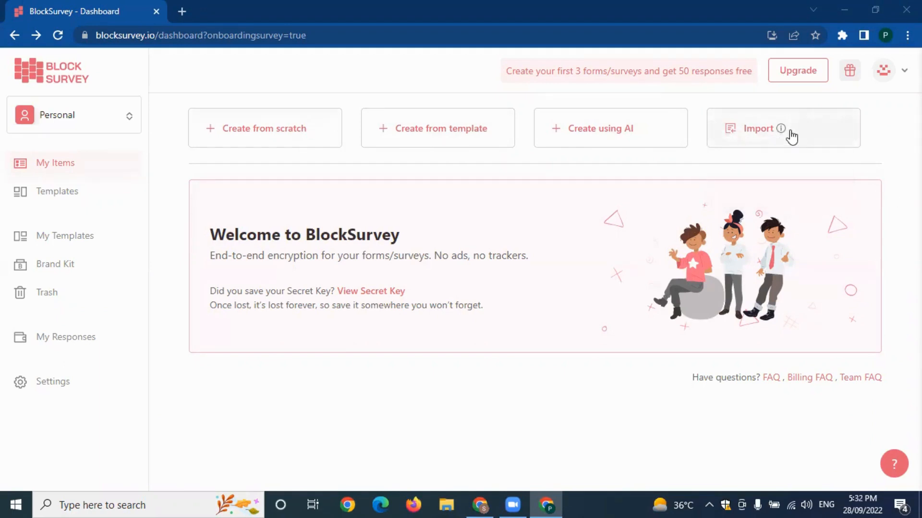
mouse_move(779, 130)
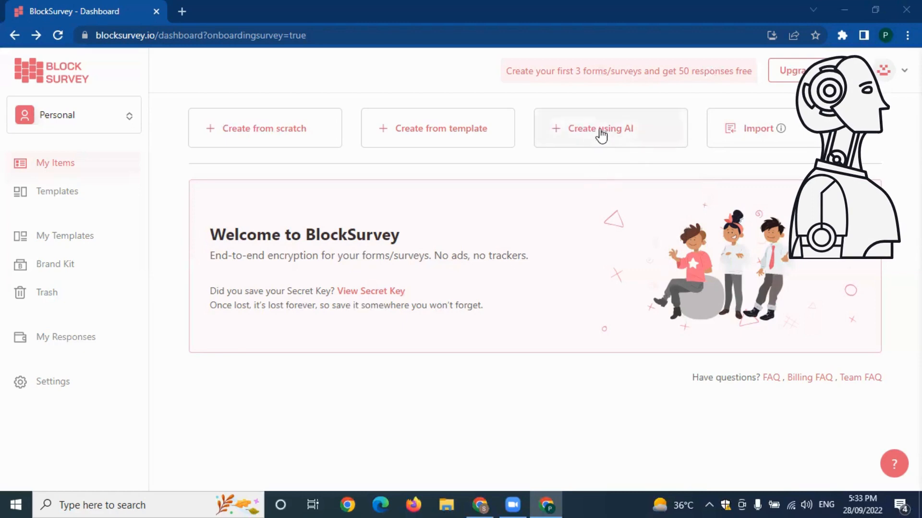
Start an AI-created survey with topic and title "Student Experience" and the description "Students' experience with the teachers"
click(604, 135)
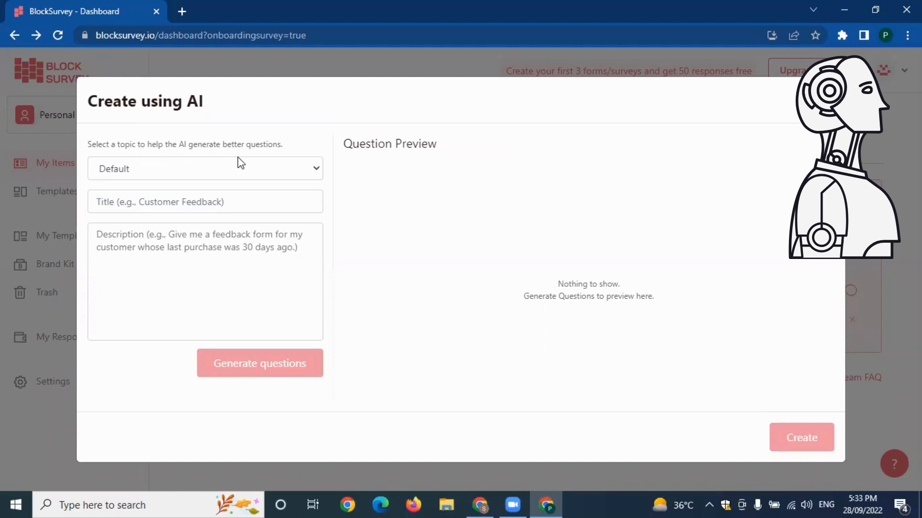
click(166, 170)
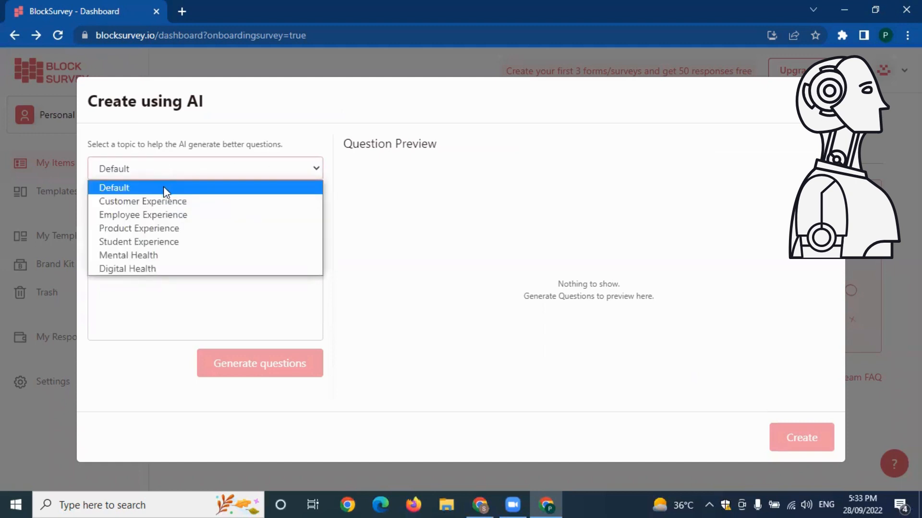
click(163, 243)
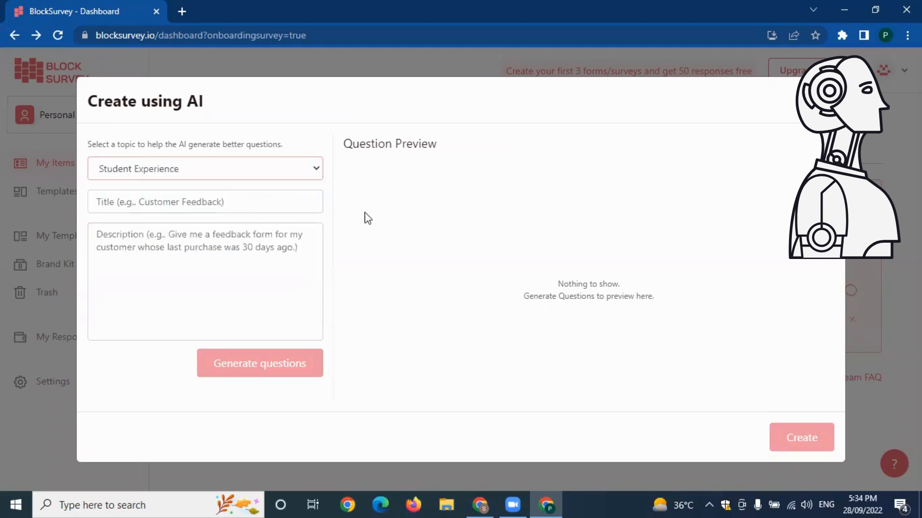
click(180, 200)
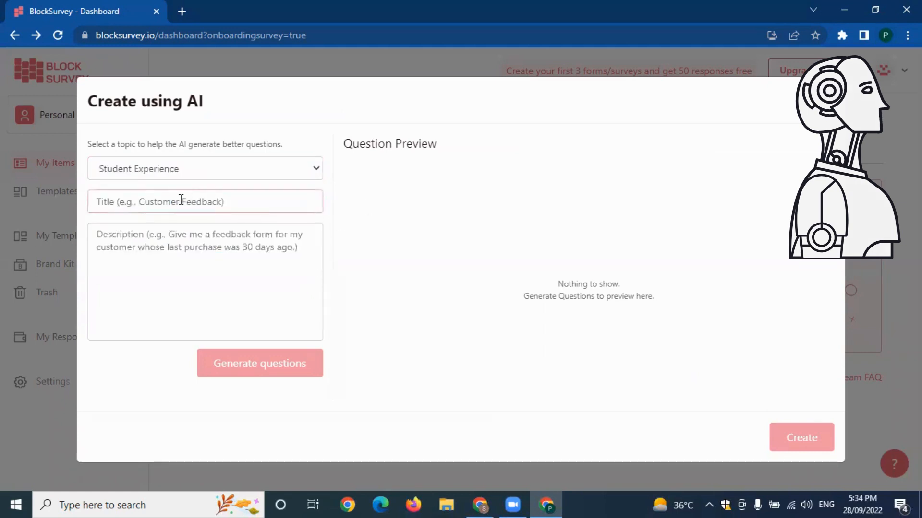
text(Student Experience)
click(203, 248)
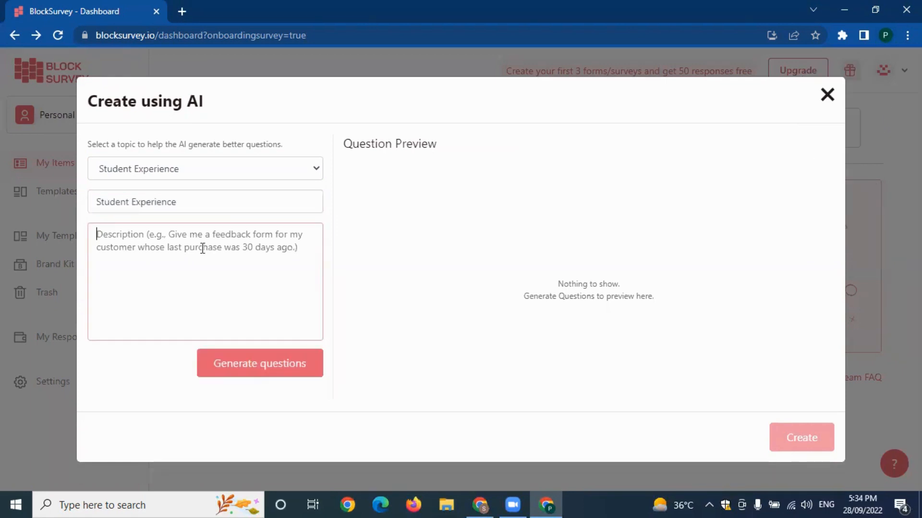
text(Students)
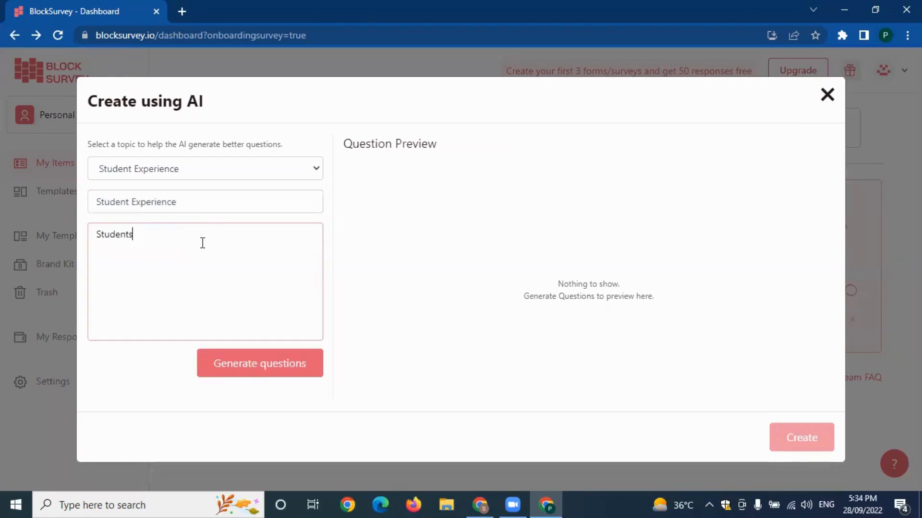
text(' experience with the teachers)
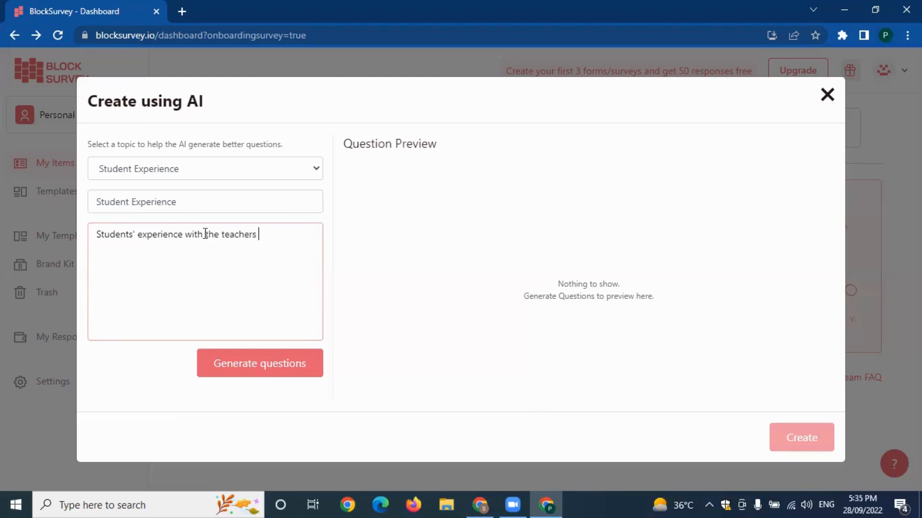
Generate the survey questions with AI and add more questions below the first one in the preview
click(272, 374)
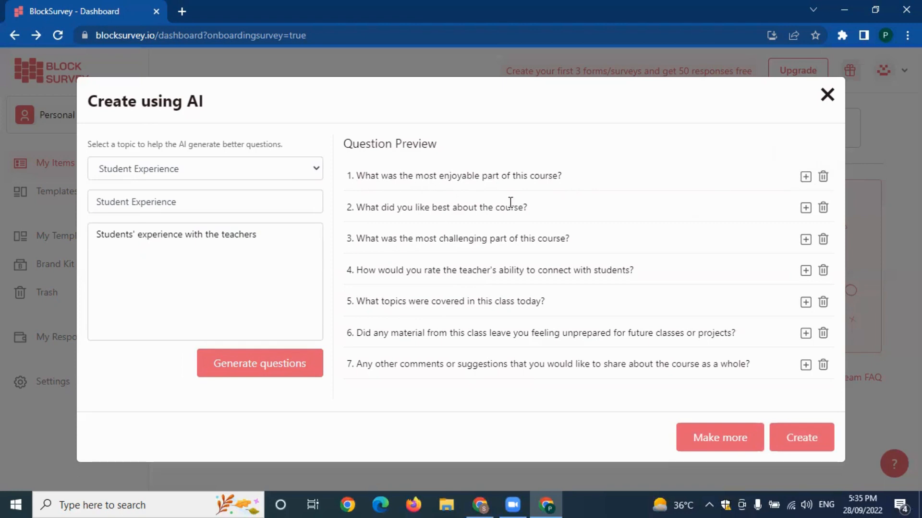
click(806, 179)
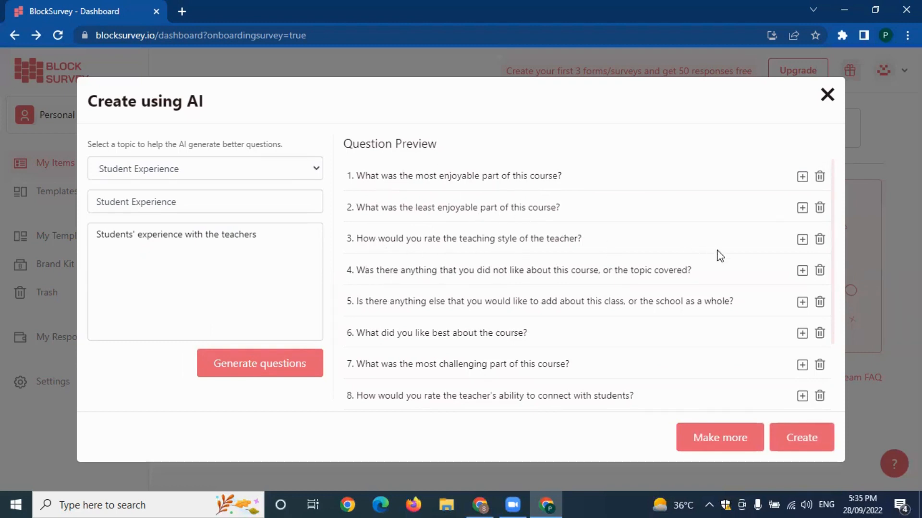
Review the AI-generated questions in the preview and create the Student Experience survey from them
scroll(568, 249, down, 2)
scroll(584, 301, up, 2)
scroll(557, 253, down, 2)
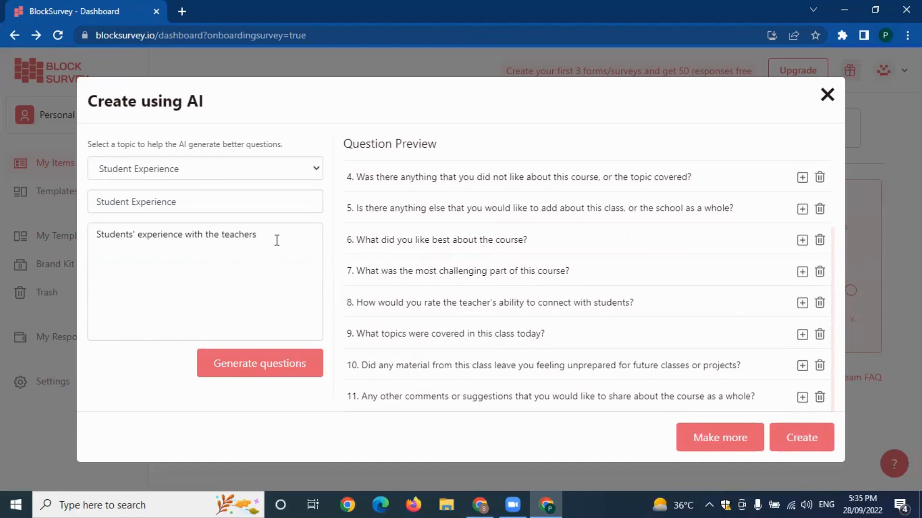
scroll(508, 379, up, 3)
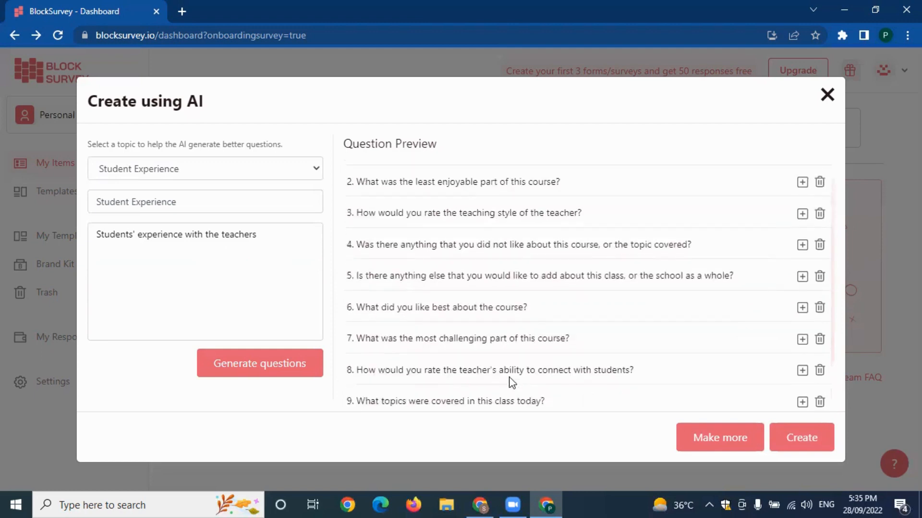
scroll(528, 331, down, 2)
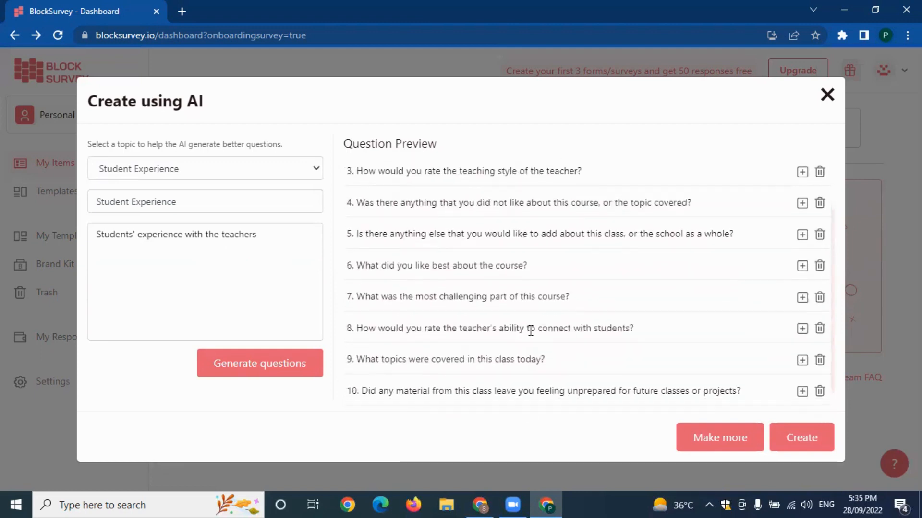
scroll(531, 330, down, 1)
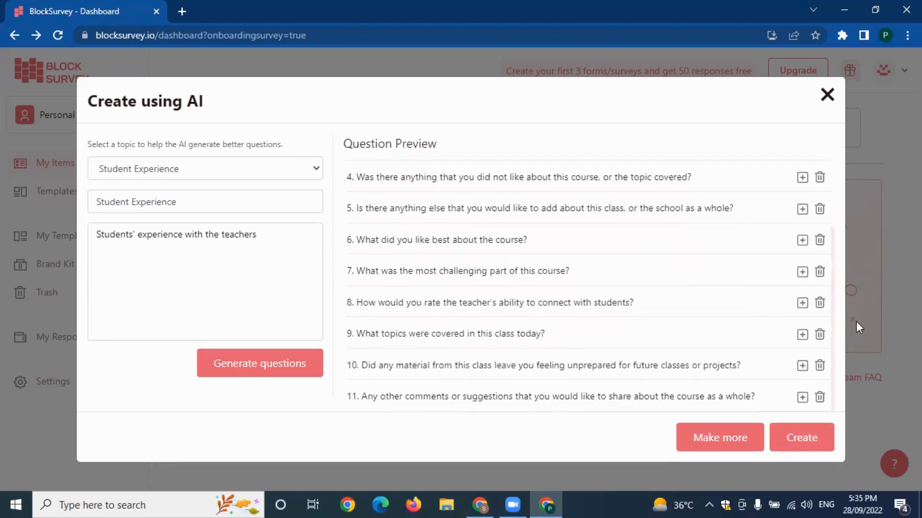
scroll(525, 345, up, 3)
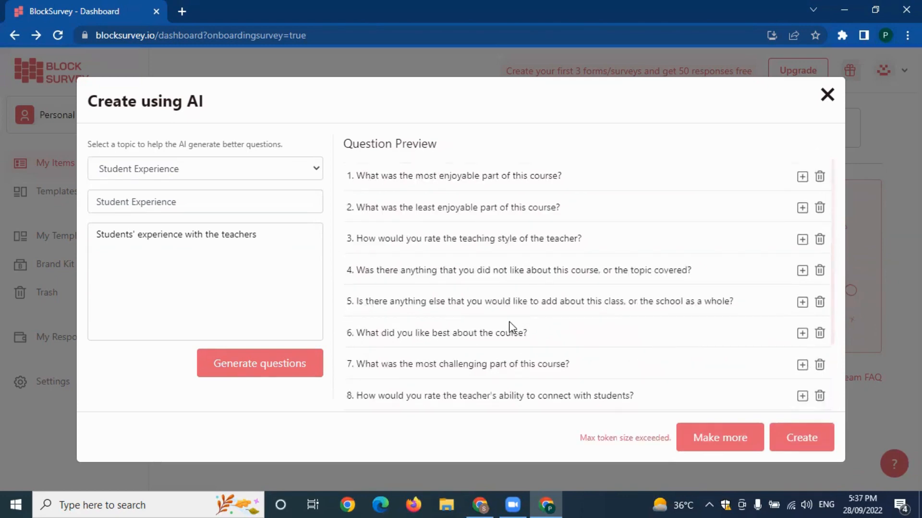
click(802, 451)
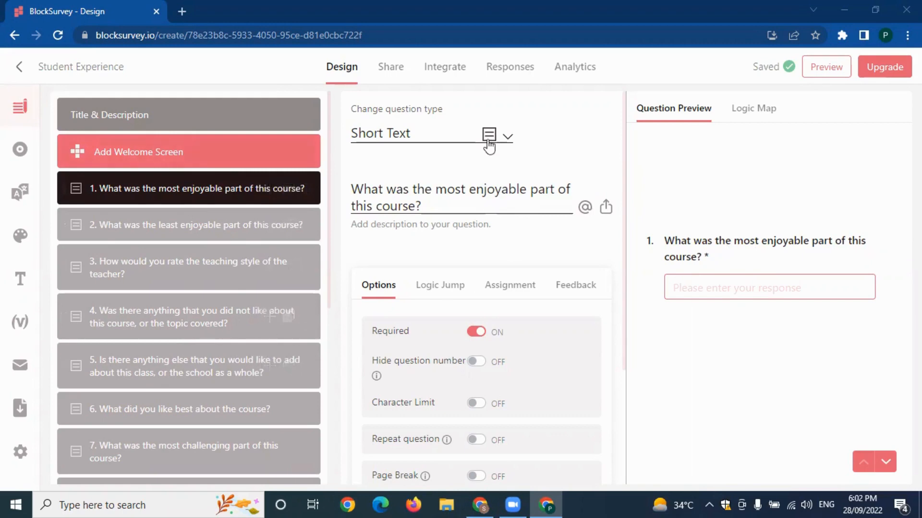
Examine the first question's options and the available question types, close the type list and open the second question
scroll(496, 264, down, 3)
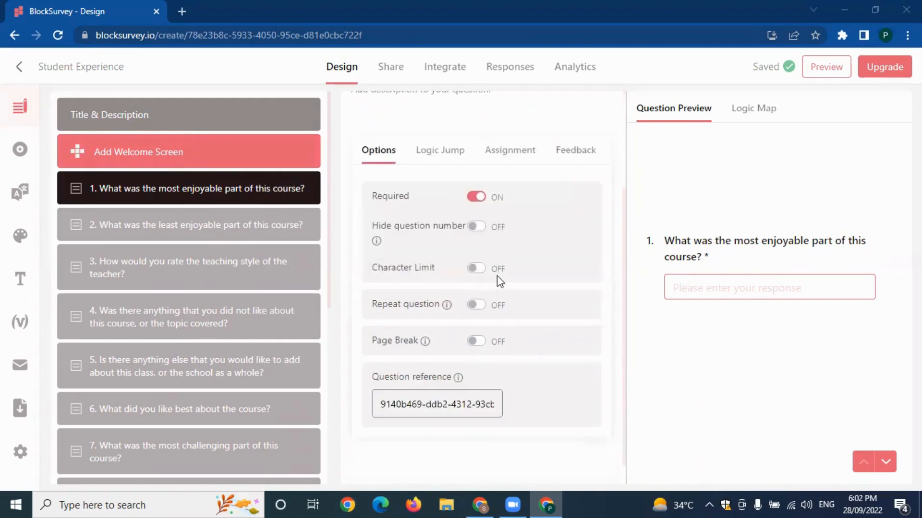
scroll(505, 331, up, 4)
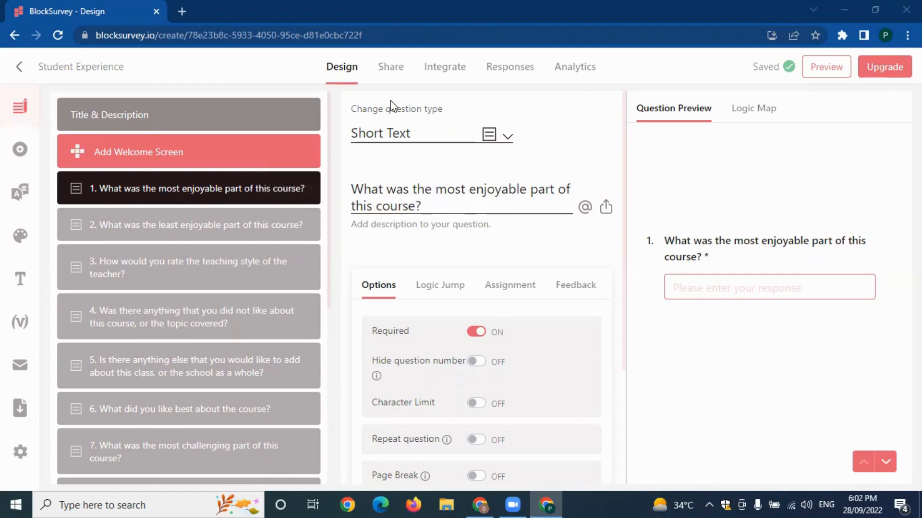
click(412, 136)
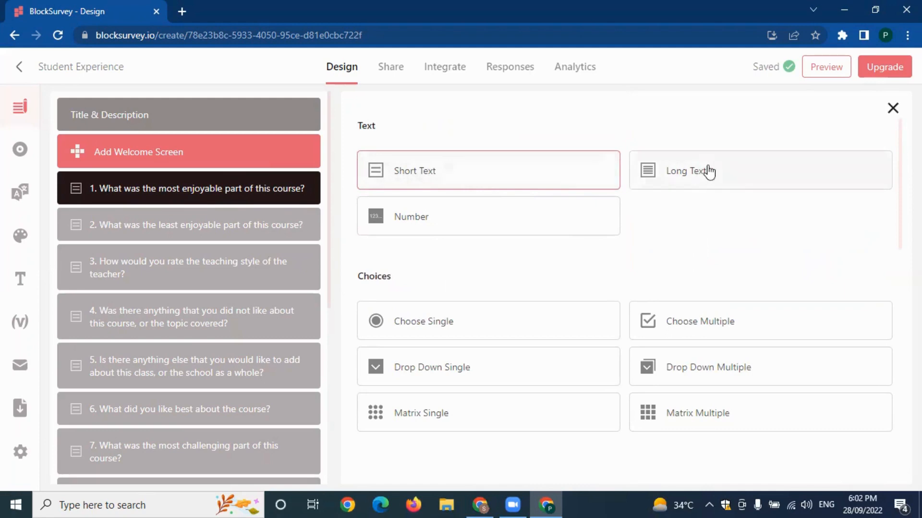
scroll(520, 222, down, 3)
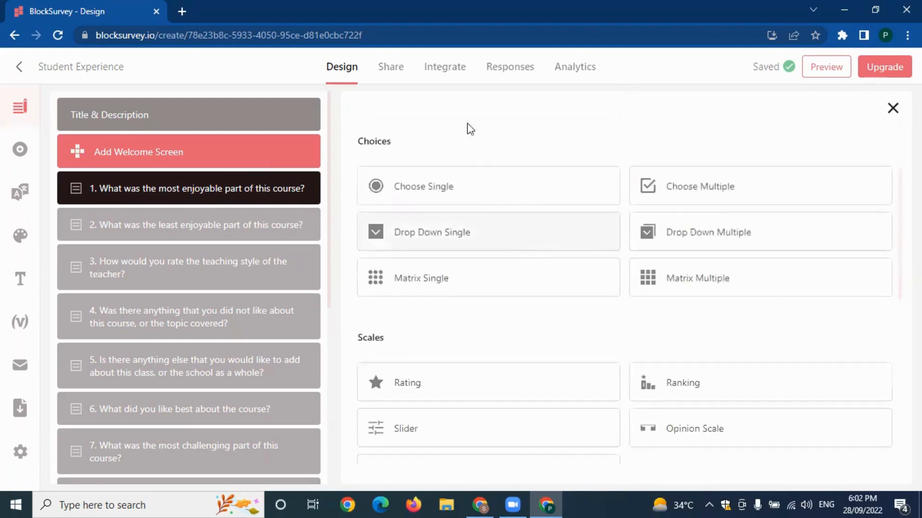
scroll(576, 312, down, 3)
scroll(554, 307, up, 6)
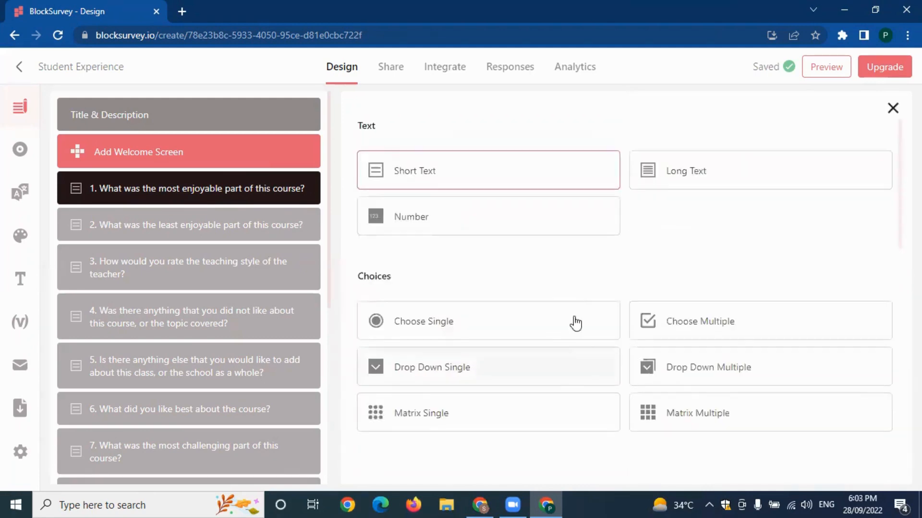
scroll(571, 317, down, 6)
click(892, 108)
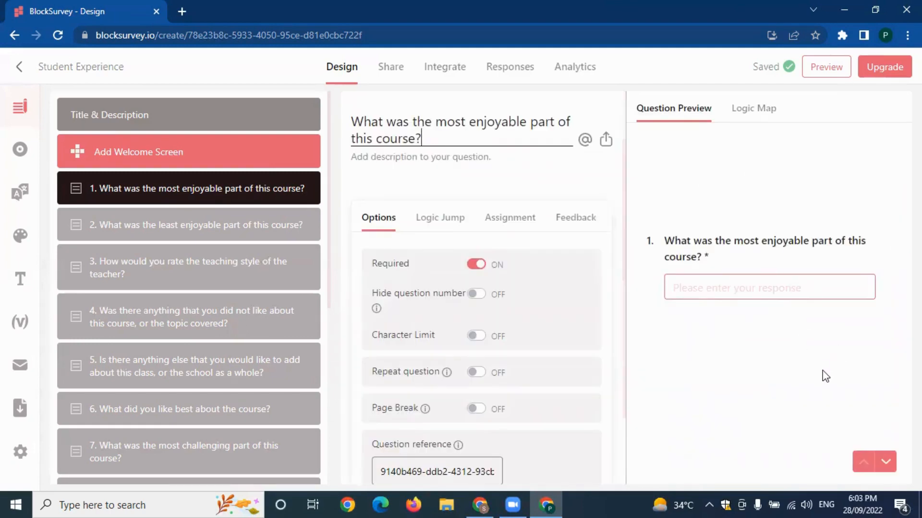
click(297, 225)
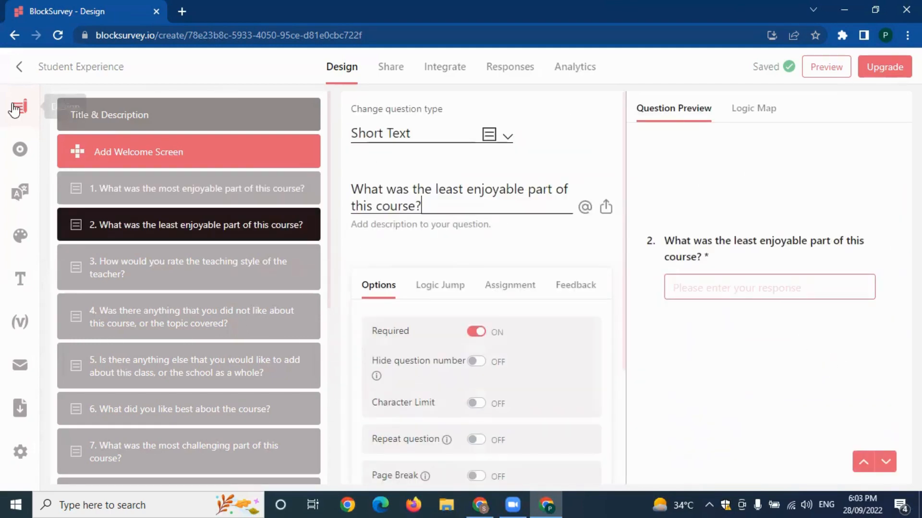
Add a new question after question 11 reading "How would you rate your school from 1 to 5. 5 being the excellent"
scroll(186, 284, down, 6)
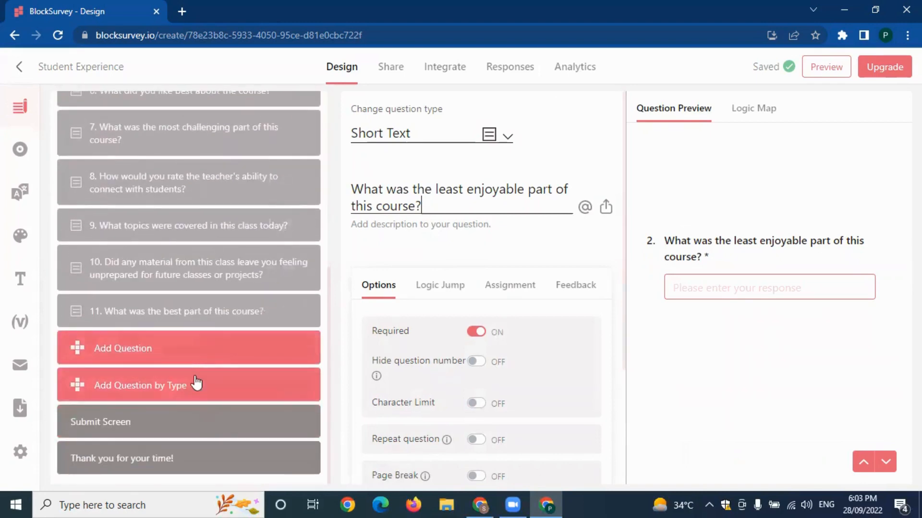
click(144, 355)
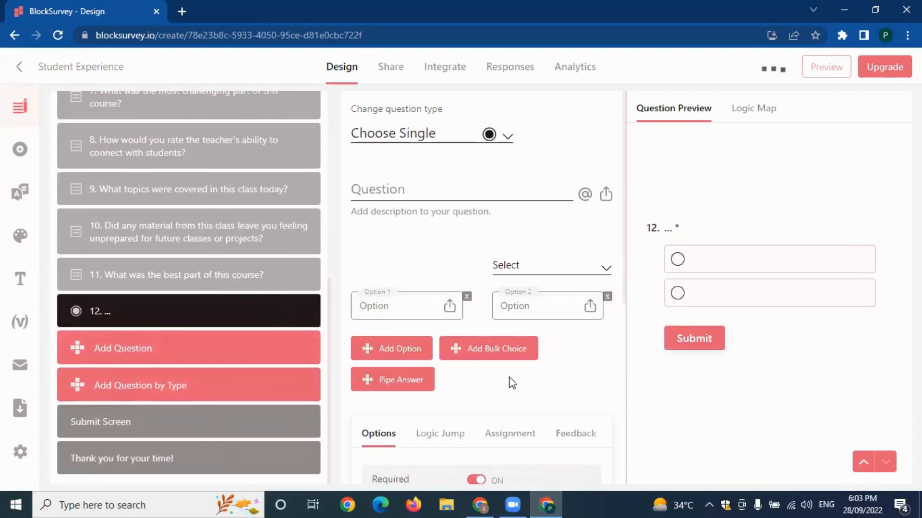
text(How wo)
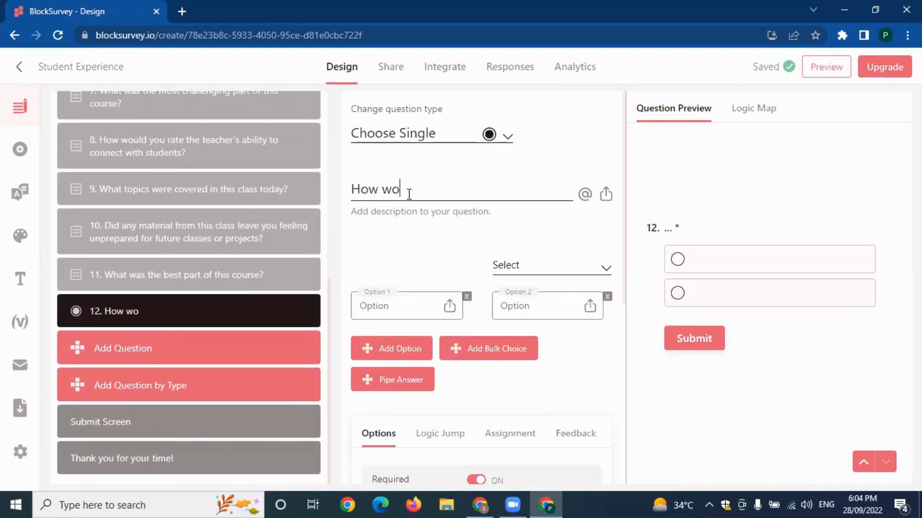
text(uld you rat)
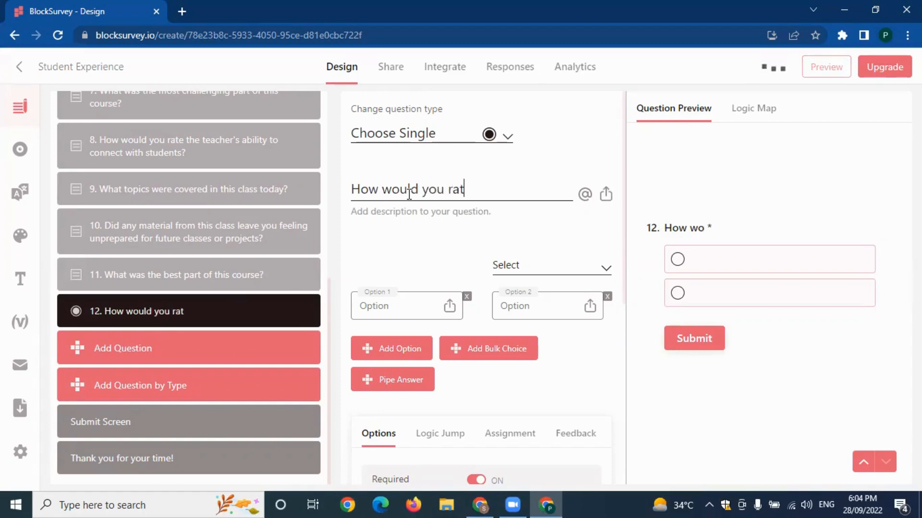
text(e your sch)
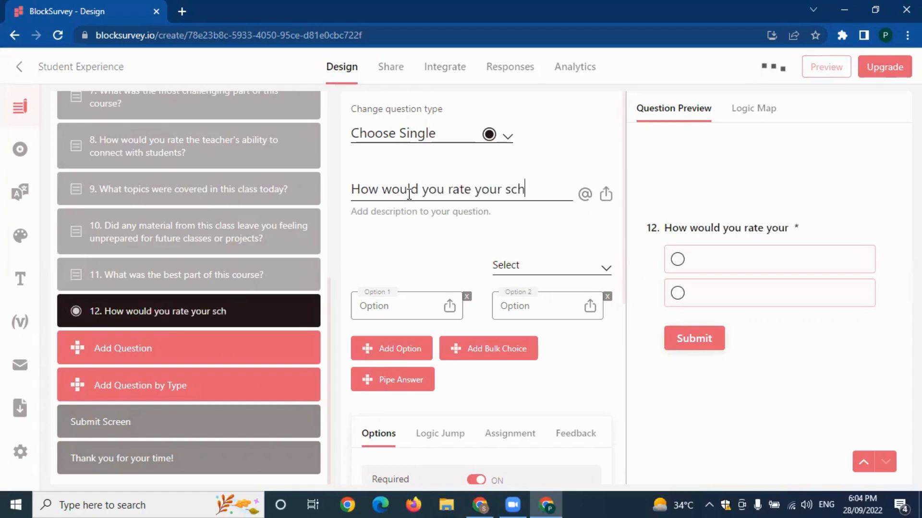
text(ool from )
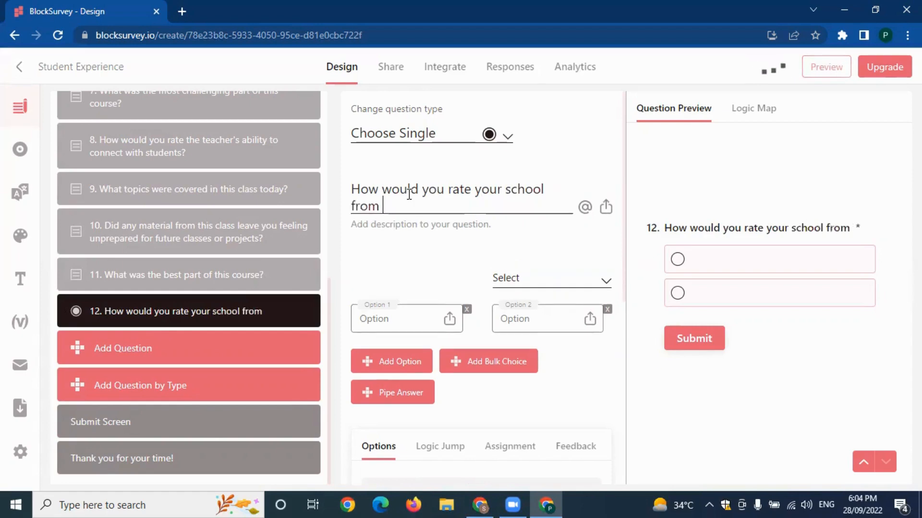
text(1 to )
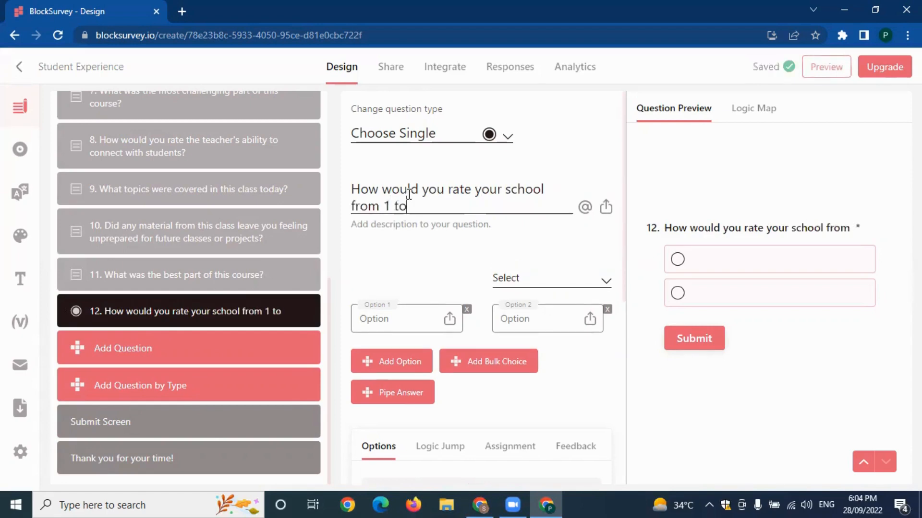
text(5)
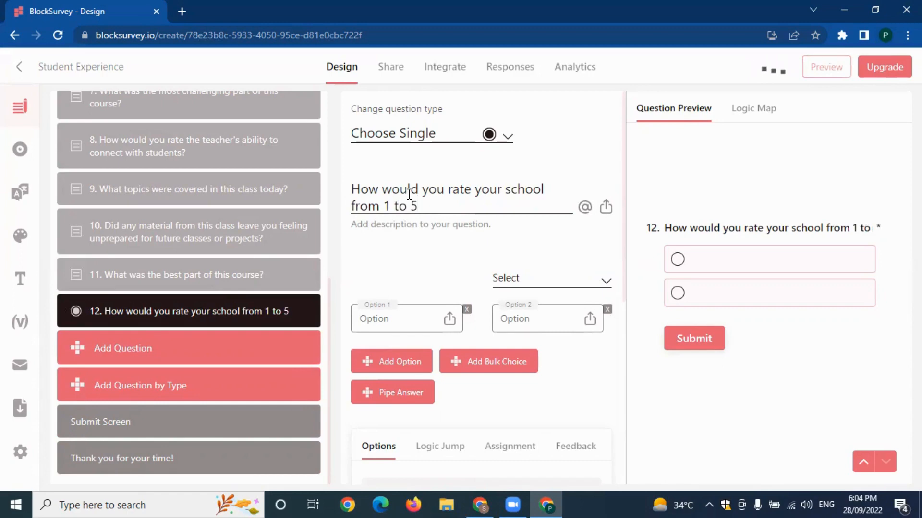
text(.  5)
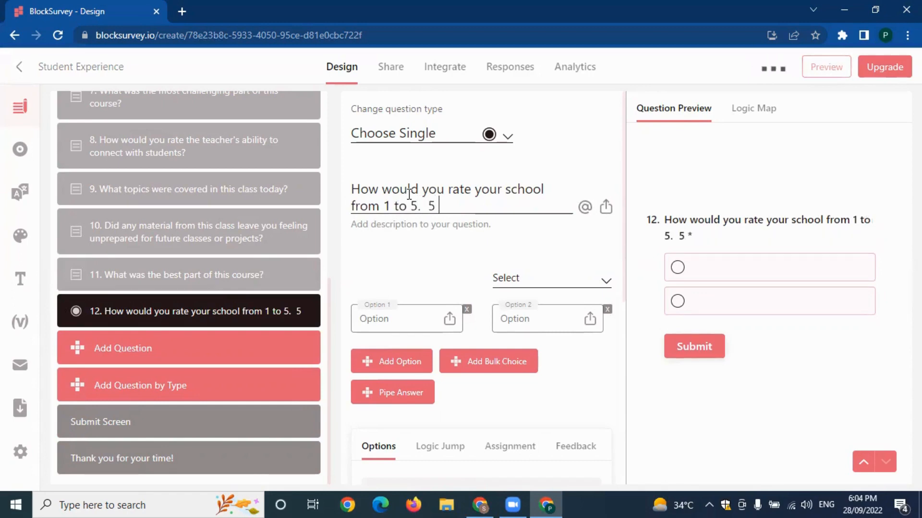
text( being the)
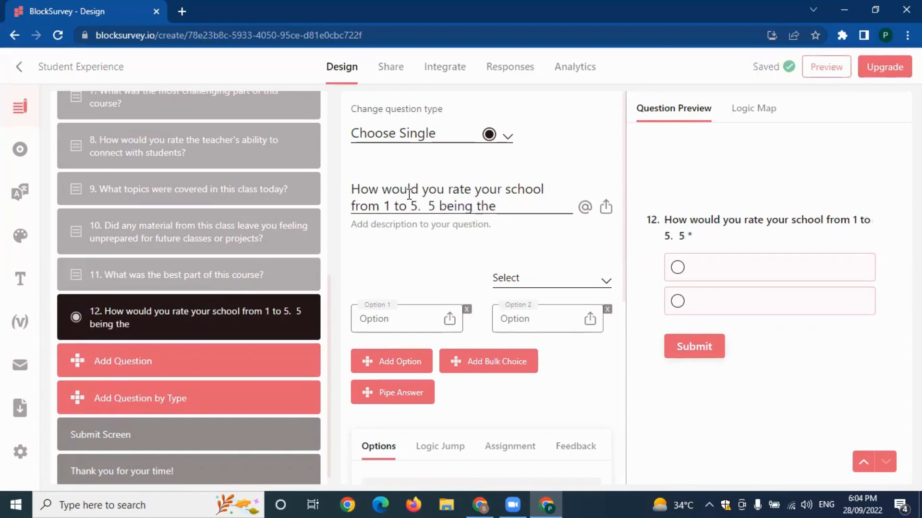
text( excell)
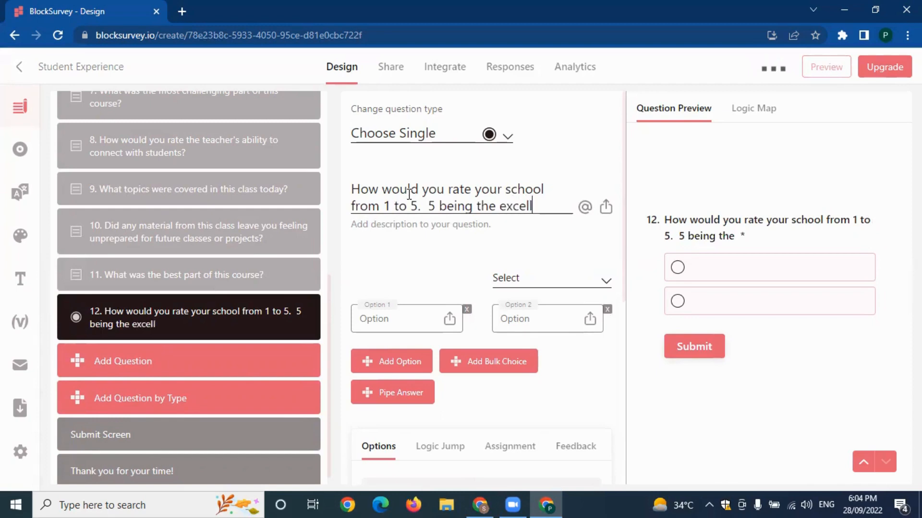
text(ent)
Look through the new question's options and change its question type to Choose Multiple
scroll(482, 280, down, 1)
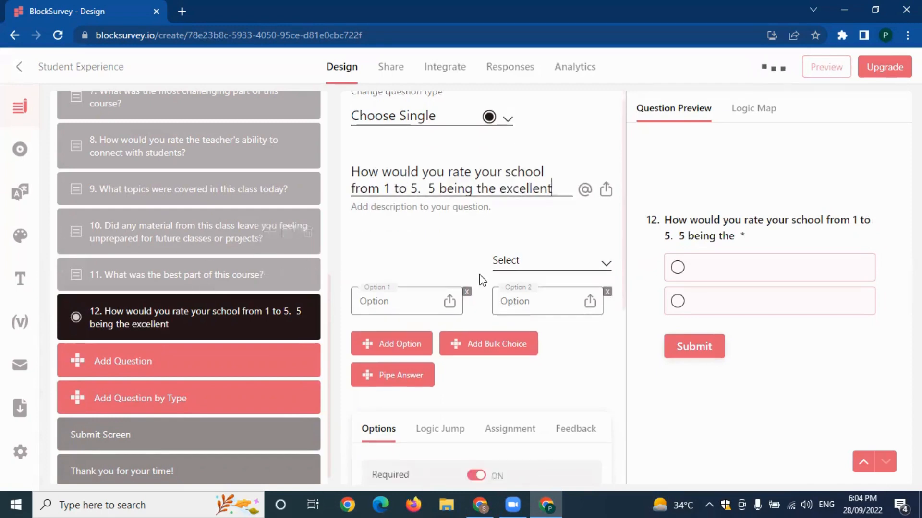
scroll(483, 280, down, 5)
scroll(288, 307, down, 1)
scroll(480, 288, up, 2)
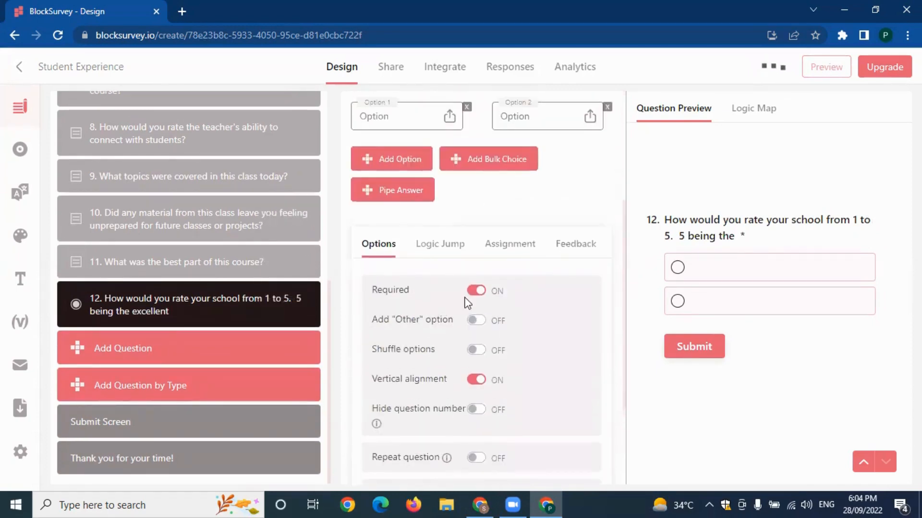
scroll(504, 346, down, 3)
scroll(538, 336, up, 8)
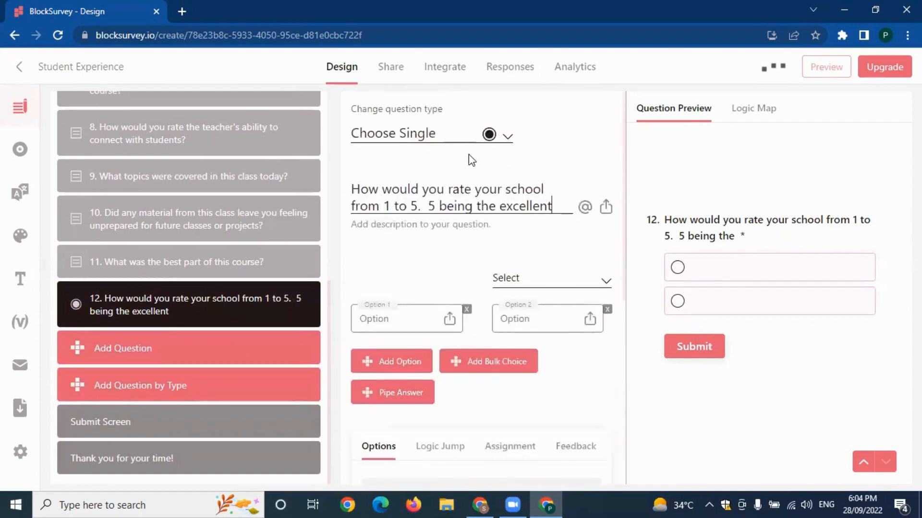
click(450, 136)
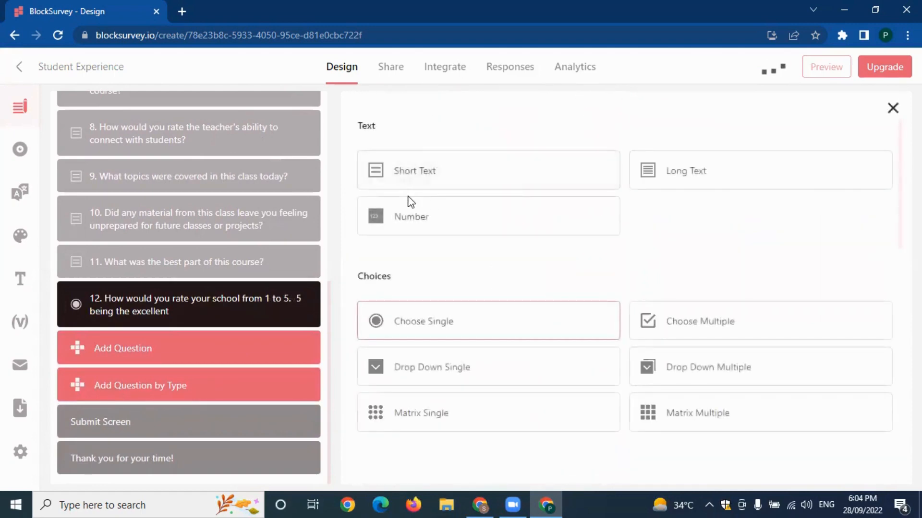
click(469, 337)
click(447, 139)
scroll(489, 331, down, 3)
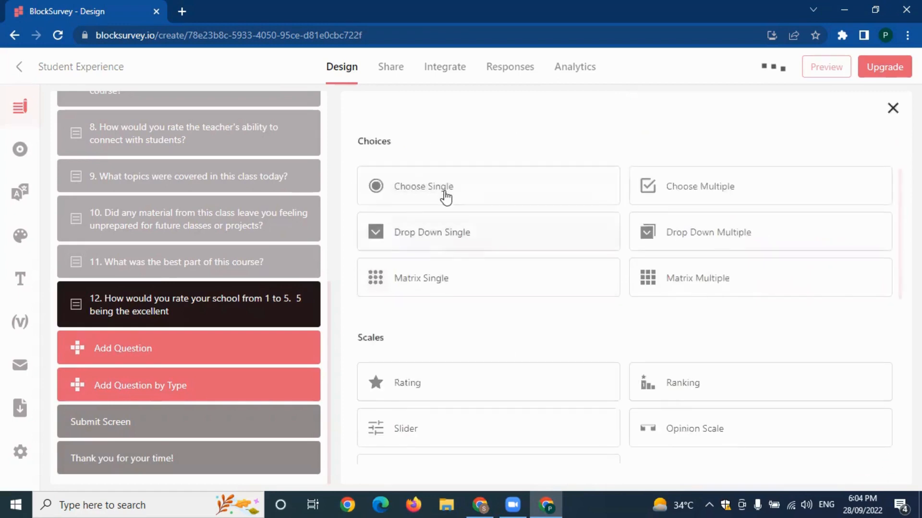
click(709, 187)
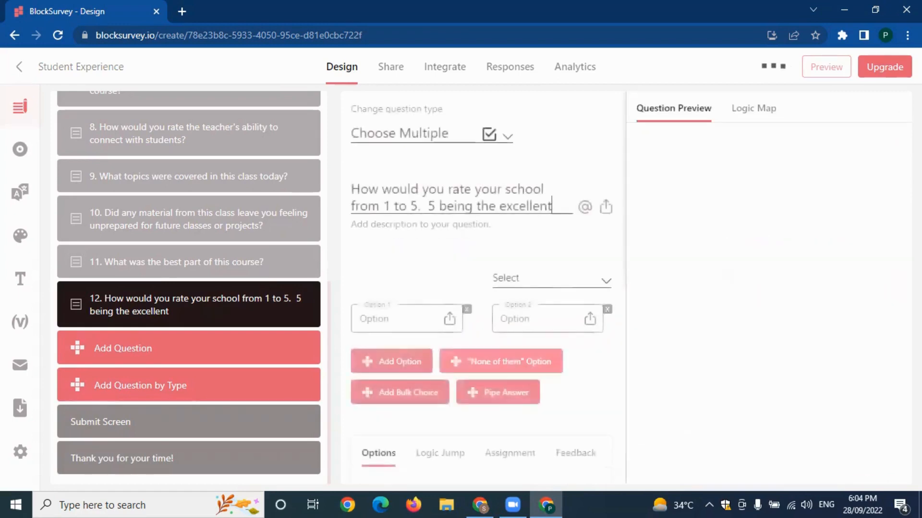
Fill in the school rating question's answer options as 1, 2, 3, 4 and 5, adding the extra options needed
scroll(435, 365, down, 3)
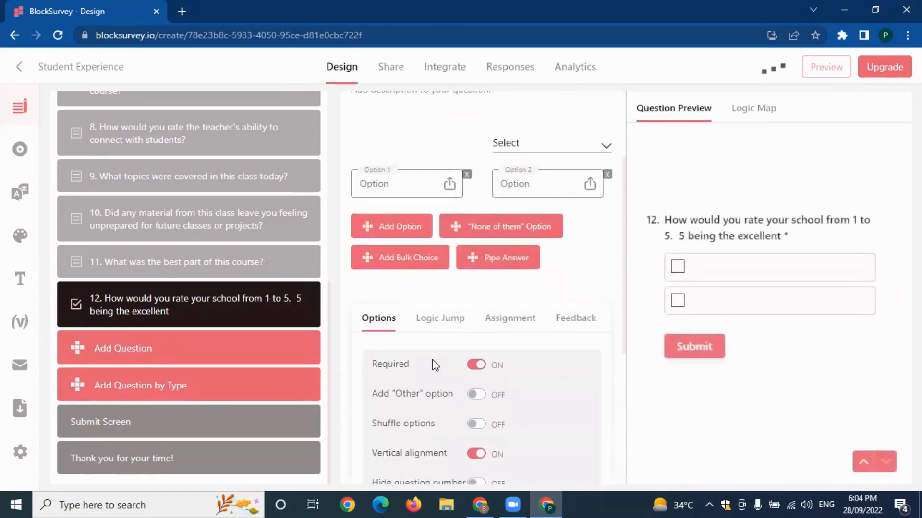
click(399, 184)
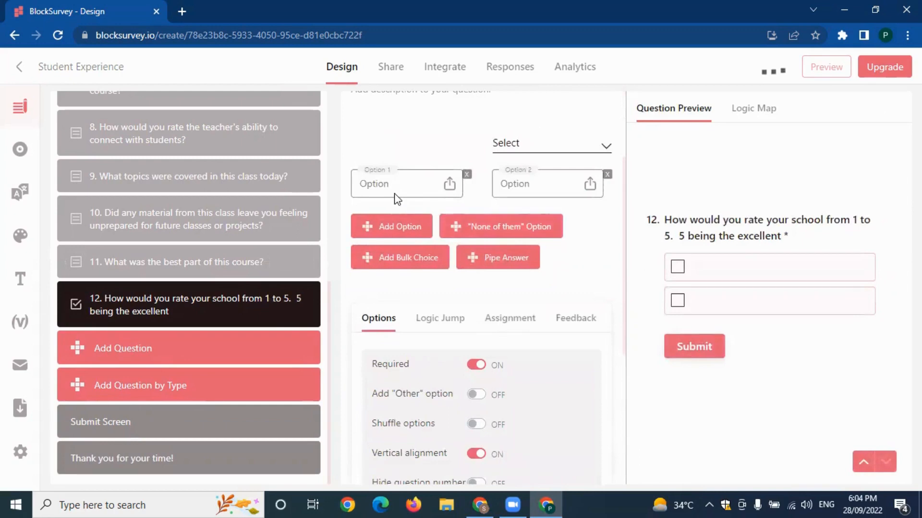
text(1)
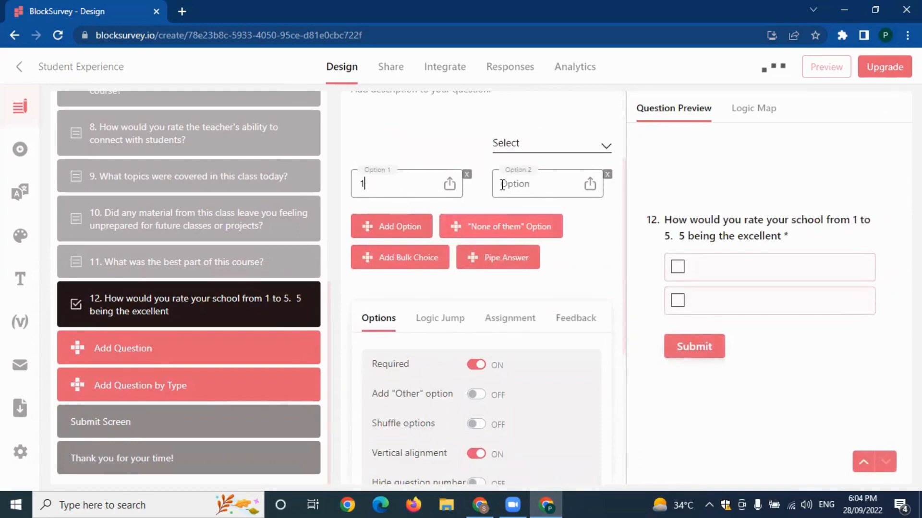
click(541, 178)
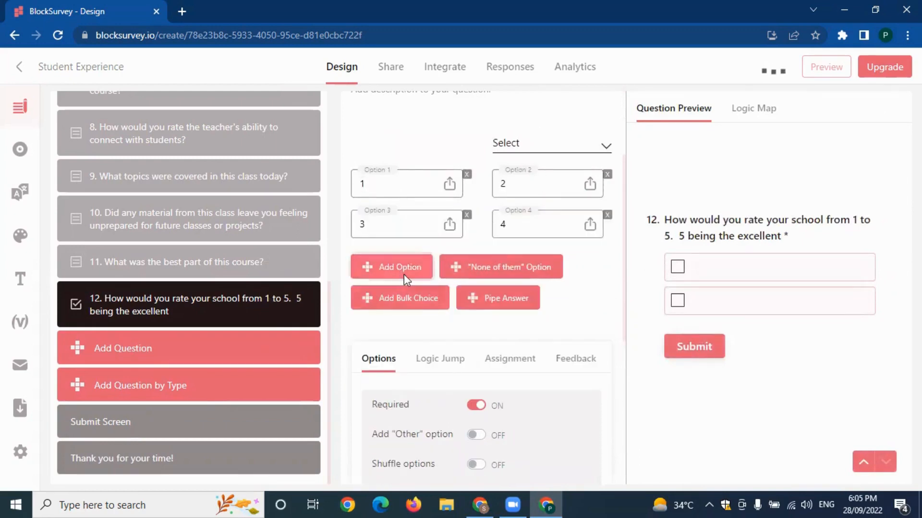
click(404, 274)
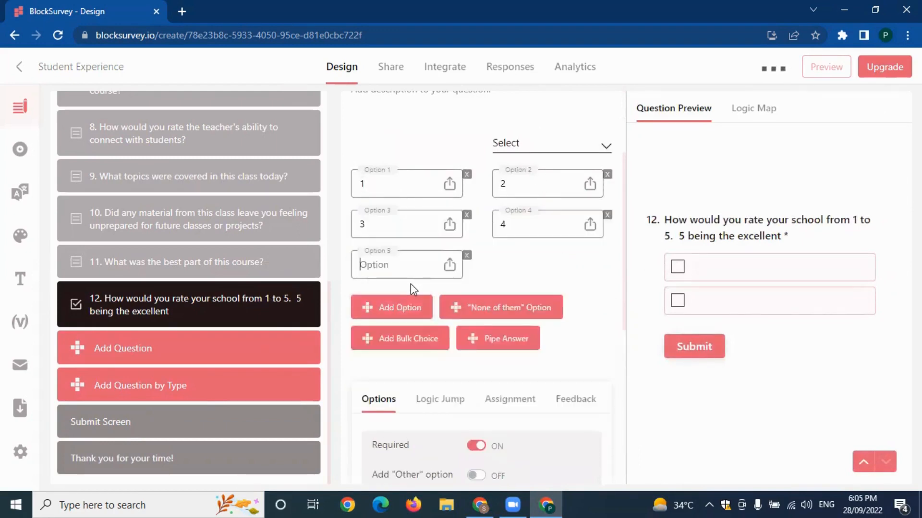
text(5)
click(130, 295)
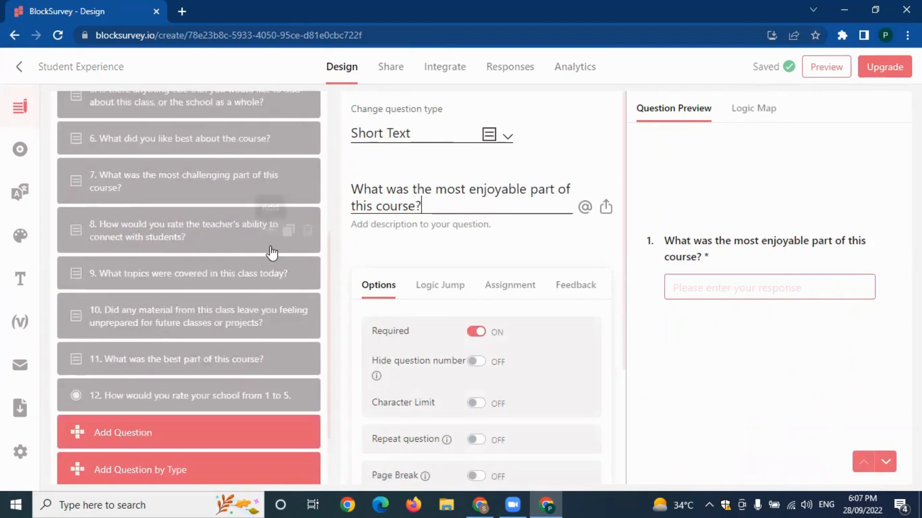
Set the survey's private title to "International School - Experience of Students" in its title and description
scroll(270, 269, down, 2)
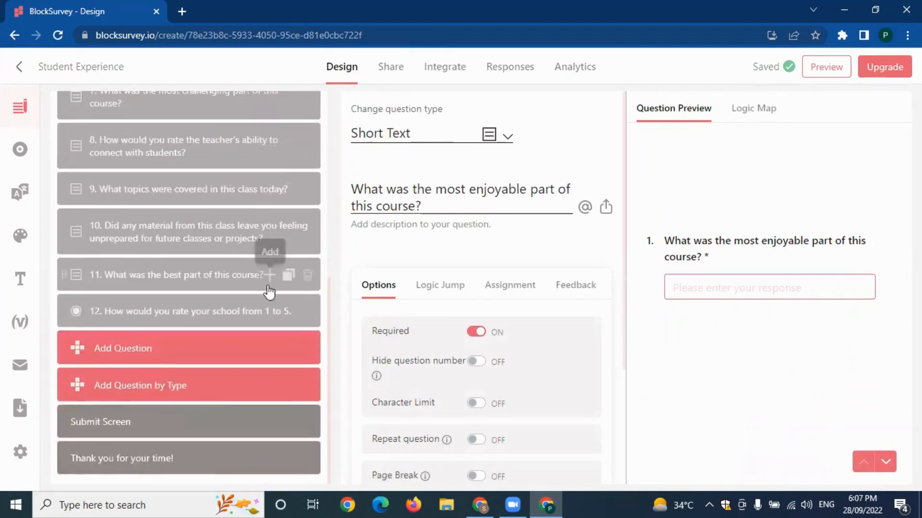
scroll(267, 291, up, 8)
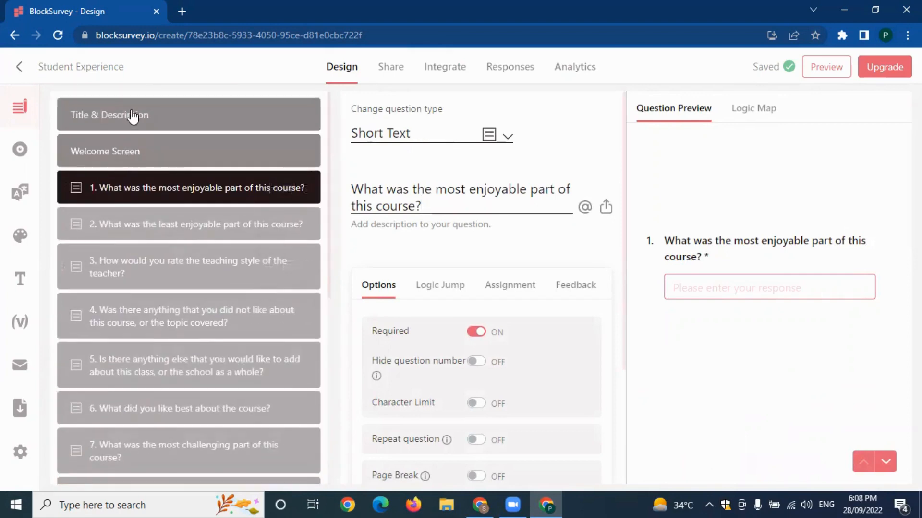
click(119, 119)
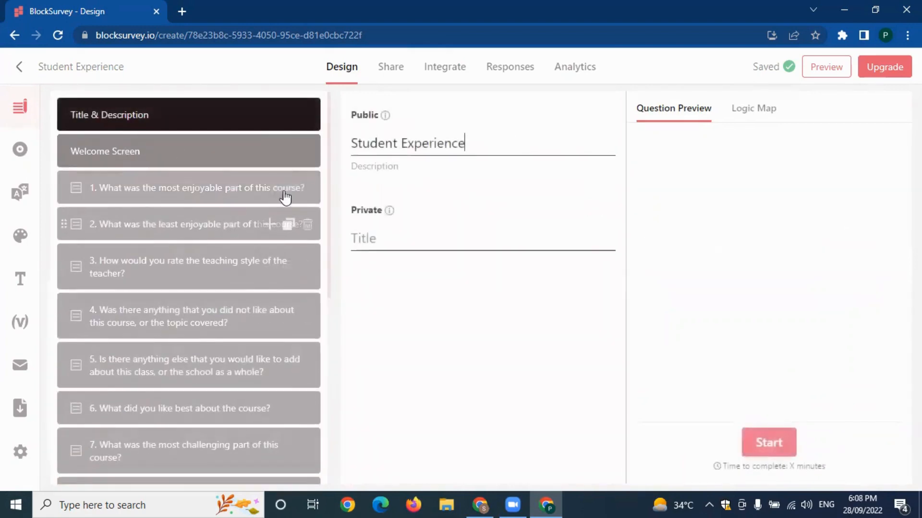
click(447, 244)
text(International School - Experience)
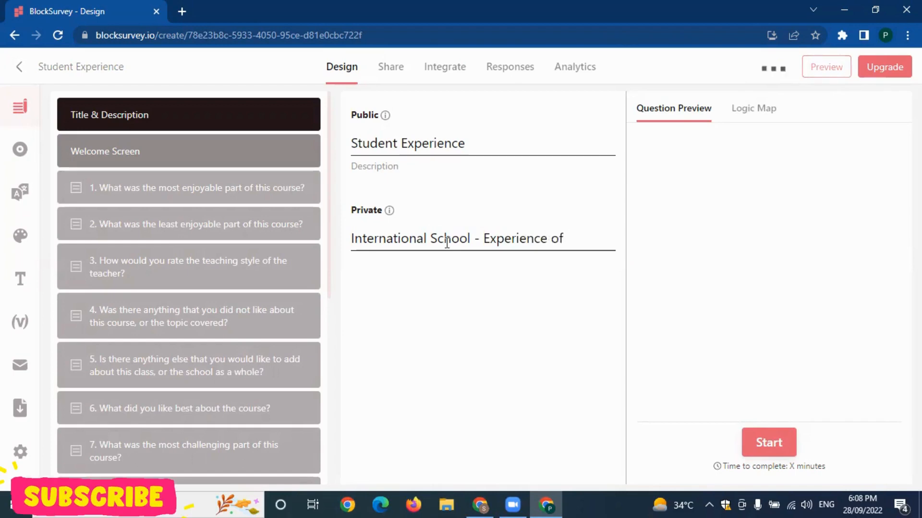
text(of Students)
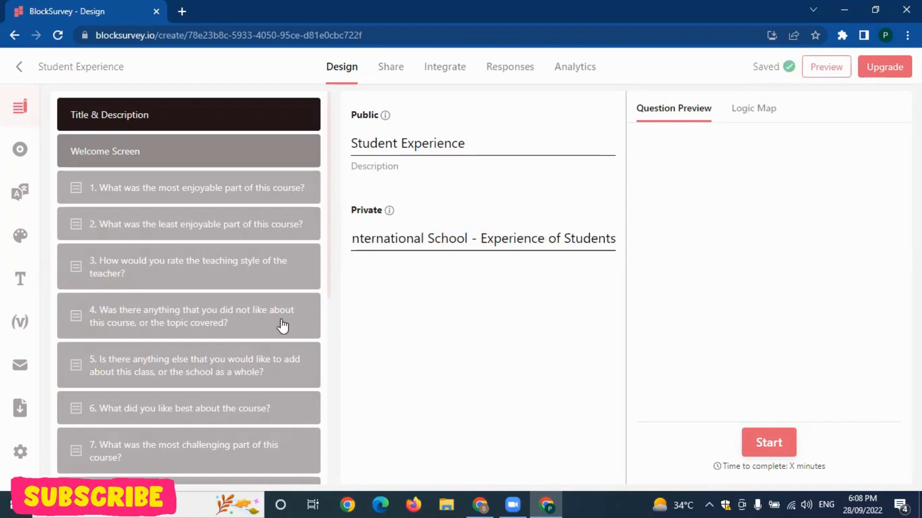
click(442, 309)
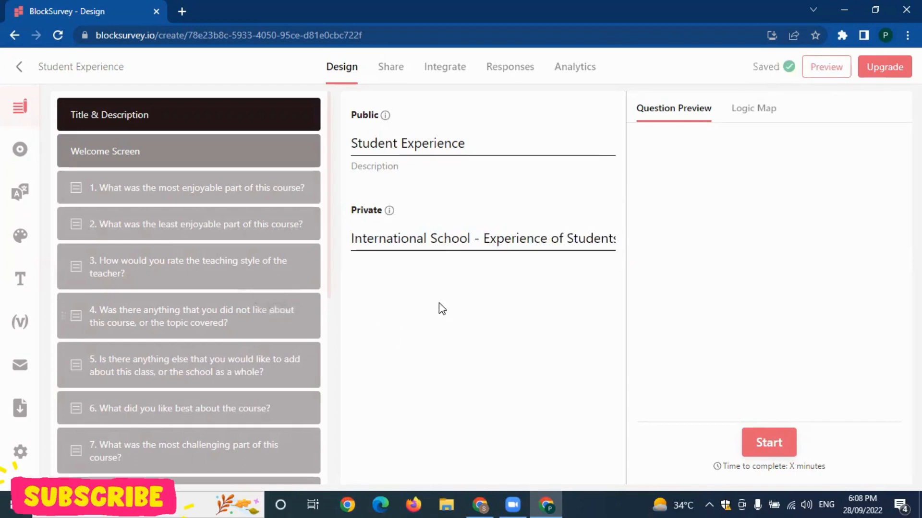
Set the Welcome Screen text to "Welcome to International School"
click(131, 159)
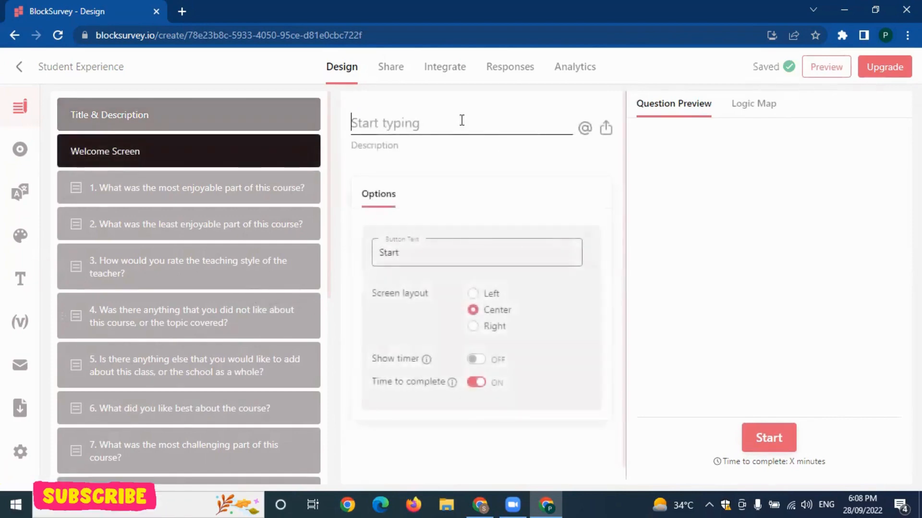
text(Welcome to )
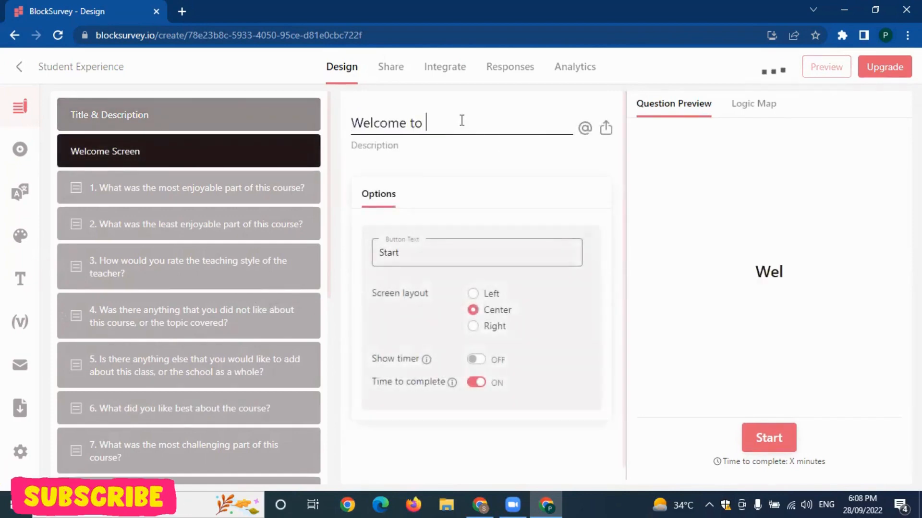
text(In)
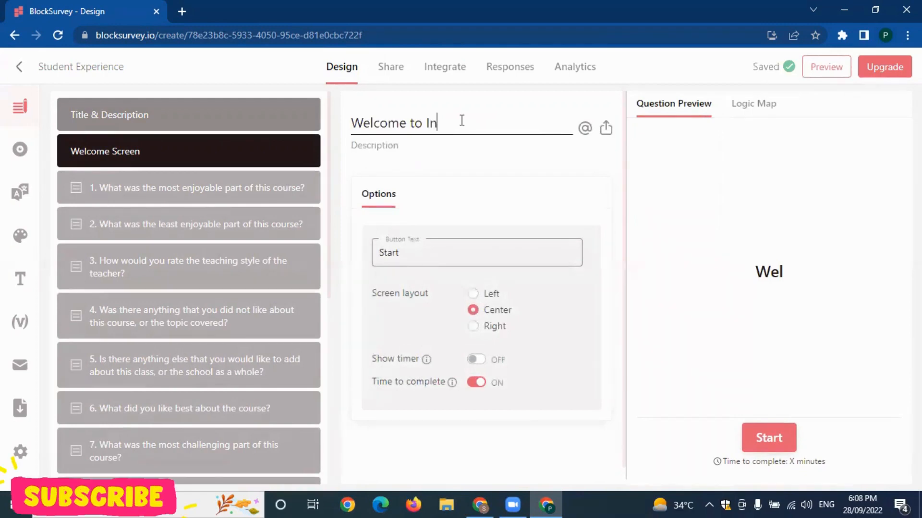
text(ternational C)
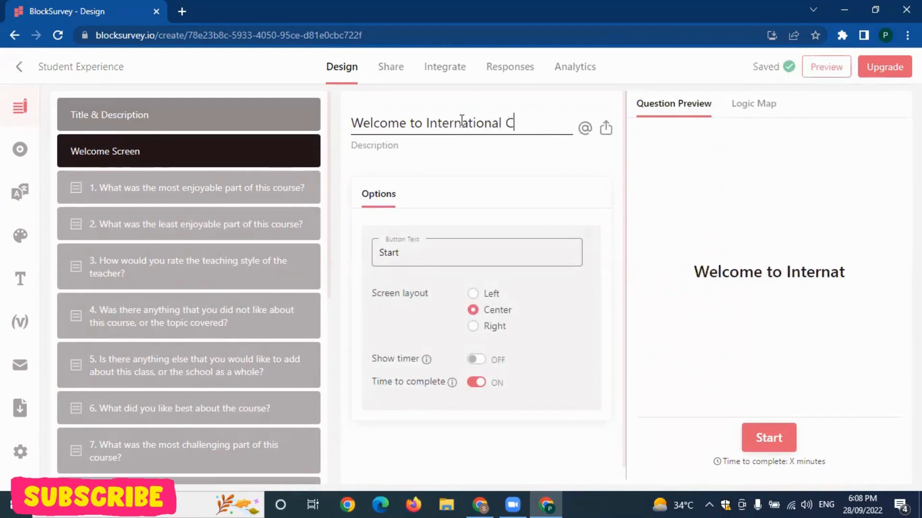
key(BackSpace)
text(s)
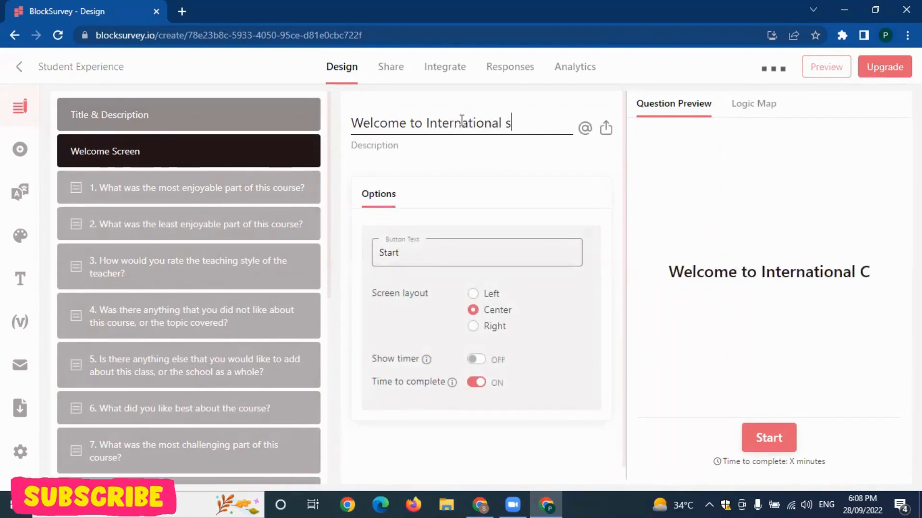
key(BackSpace)
text(Schooo)
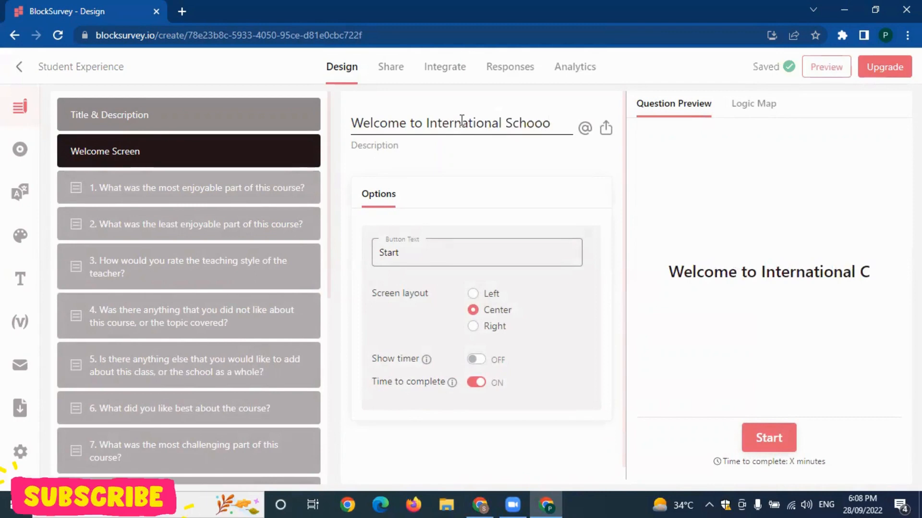
key(BackSpace)
text(l)
scroll(539, 353, down, 1)
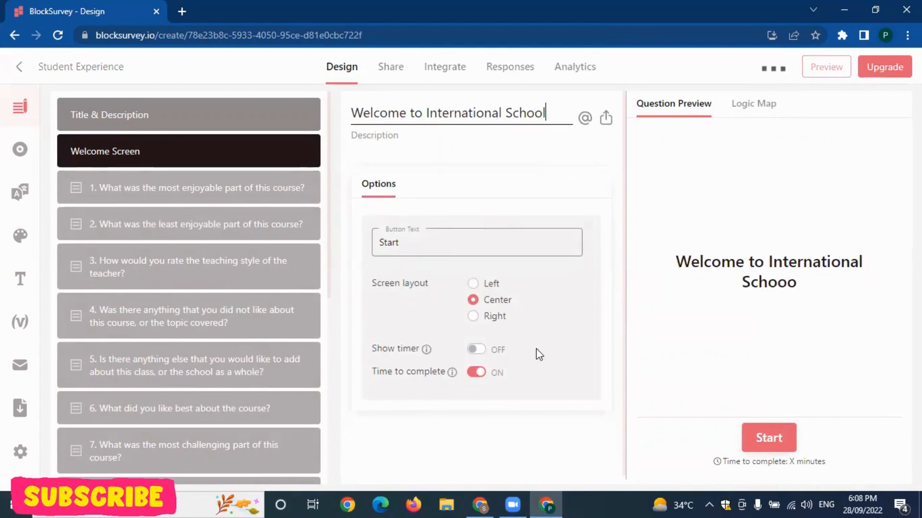
Look through the question list and examine the survey's Share, Integrate, Responses and Analytics pages
scroll(182, 225, down, 8)
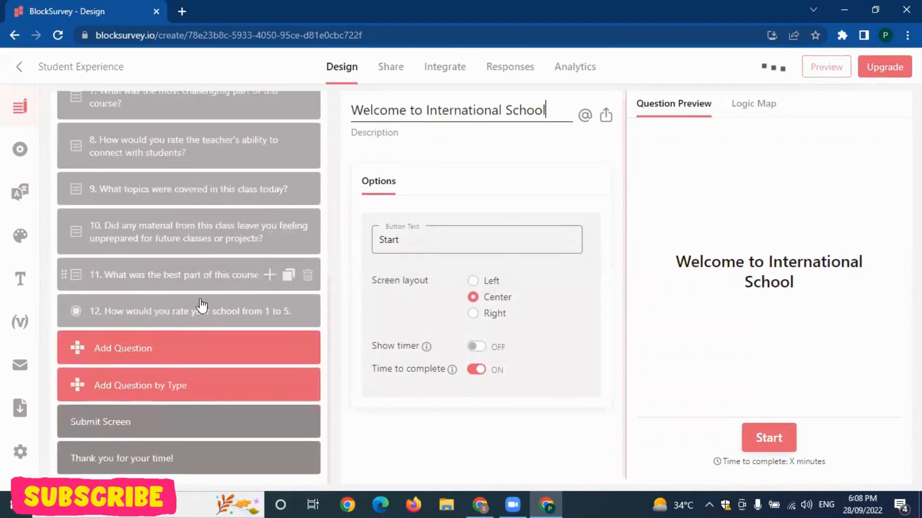
scroll(204, 302, up, 8)
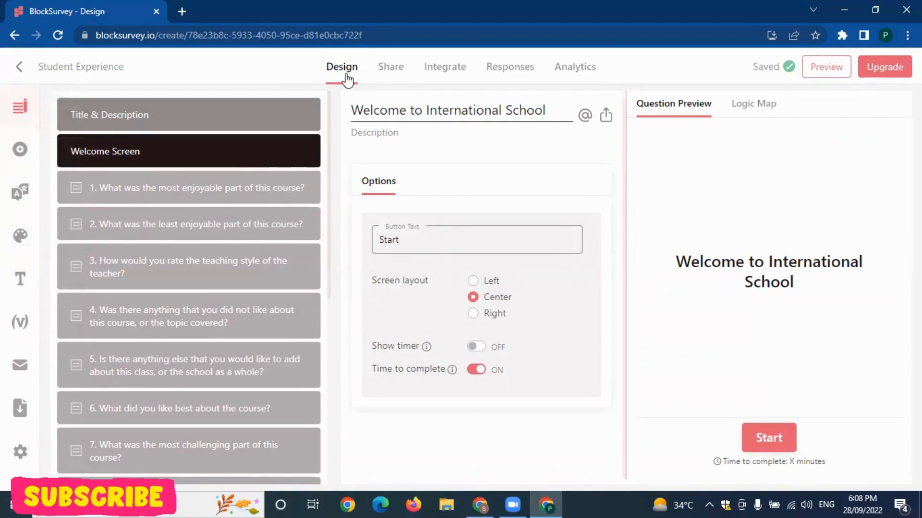
click(394, 68)
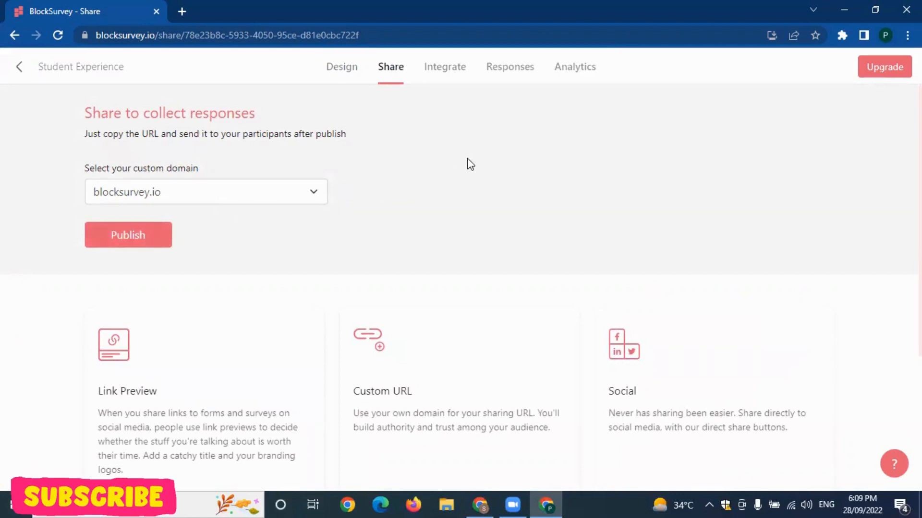
click(447, 73)
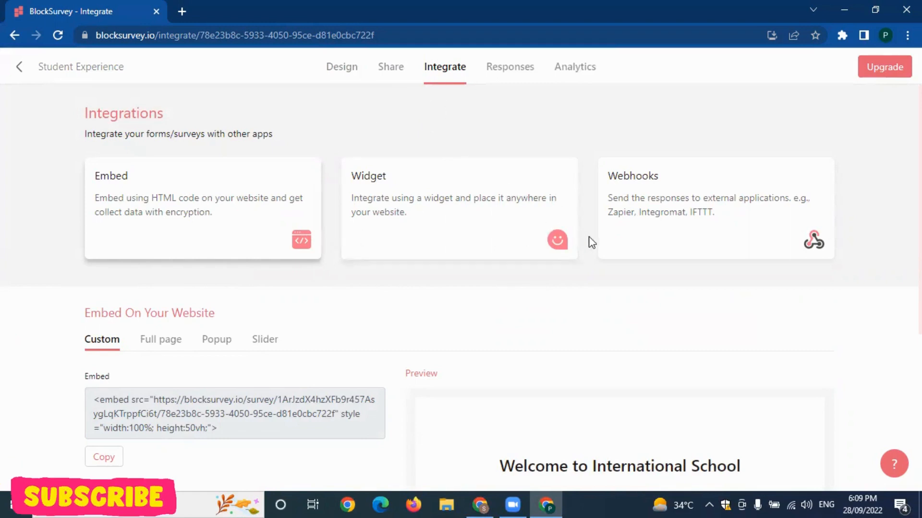
click(515, 73)
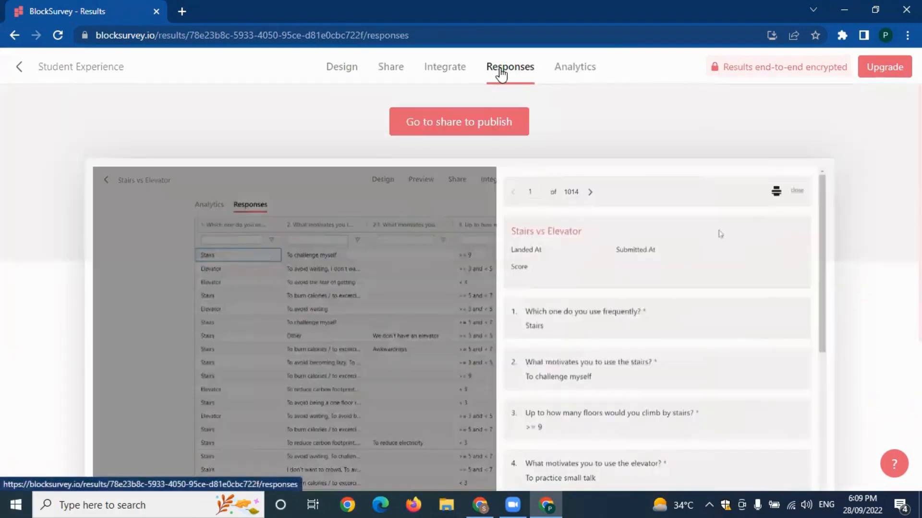
click(601, 72)
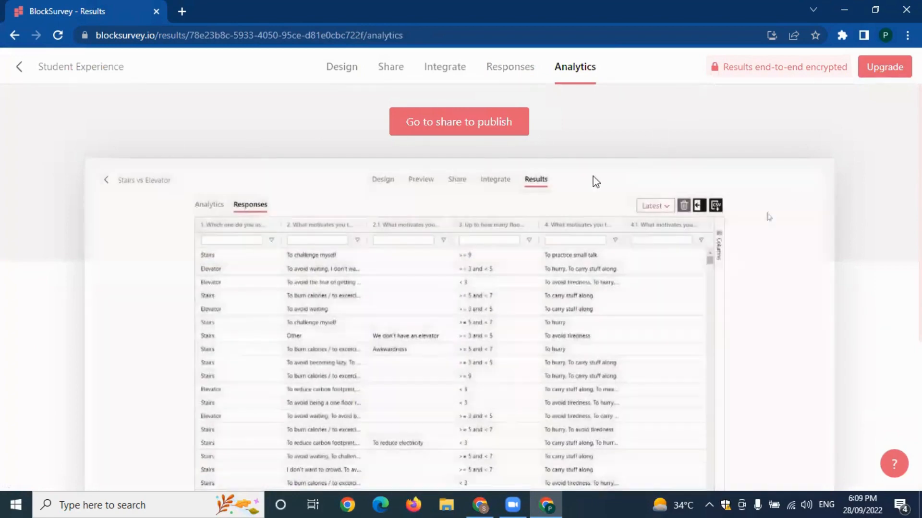
scroll(492, 377, down, 5)
scroll(493, 376, up, 5)
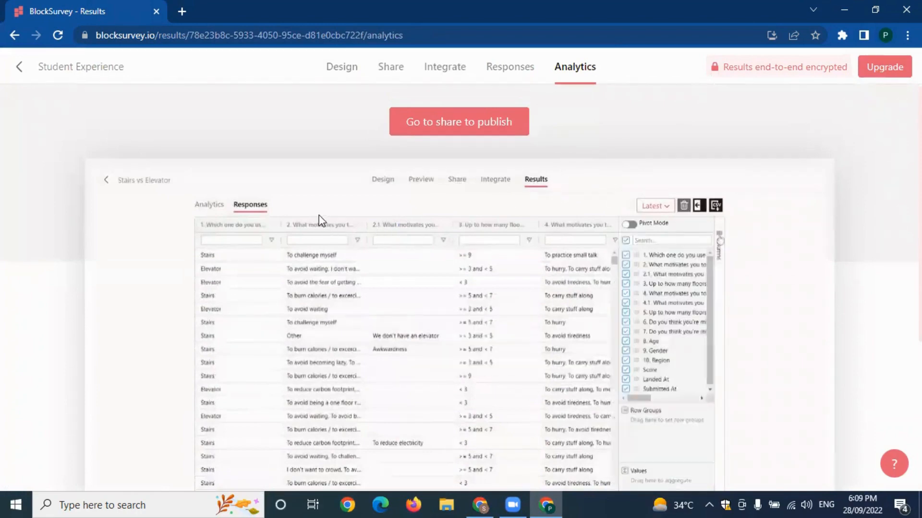
click(516, 73)
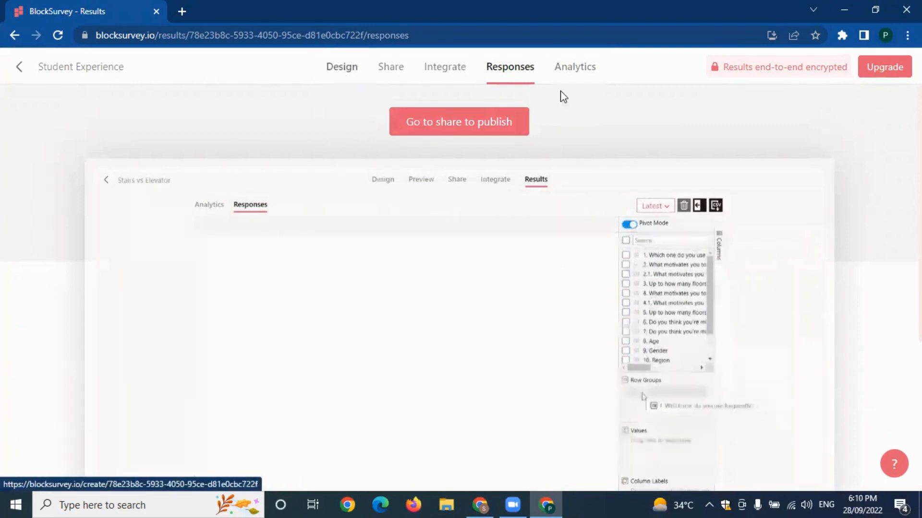
Return to the survey design, open its view settings and preview the welcome screen at tablet and mobile size
click(341, 68)
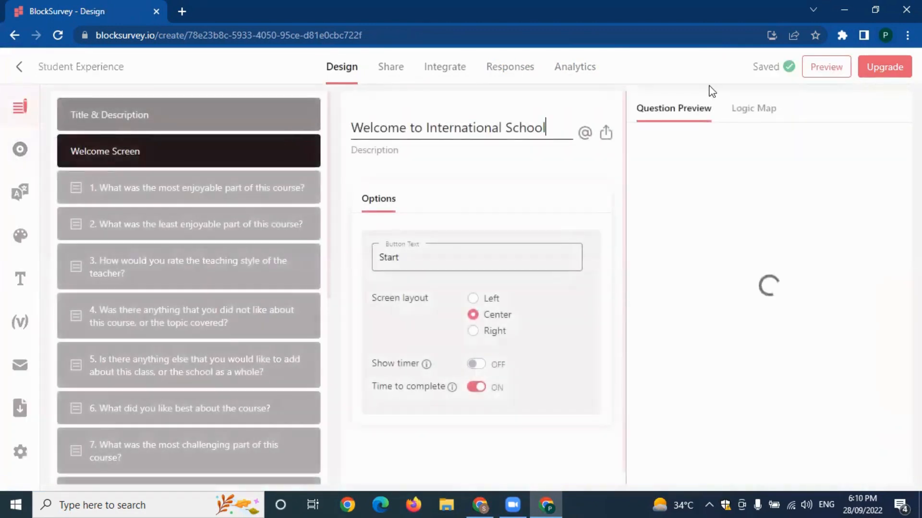
click(19, 152)
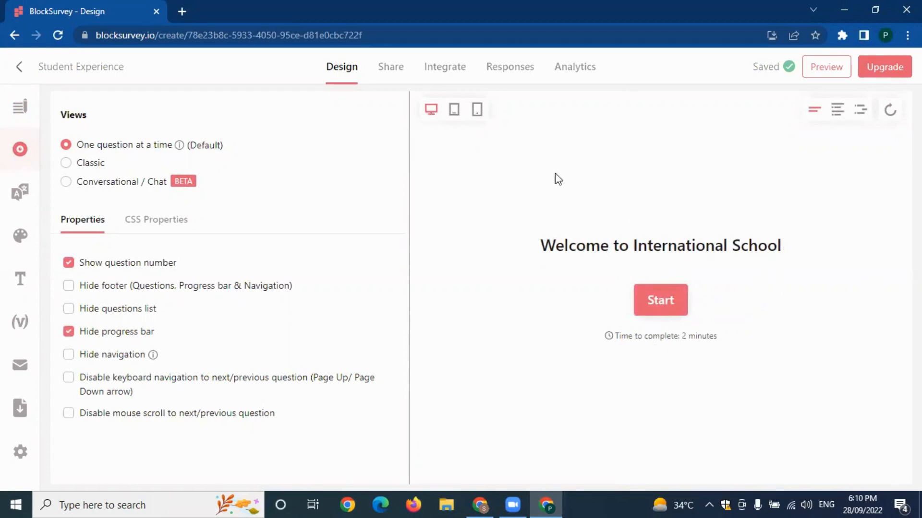
click(454, 111)
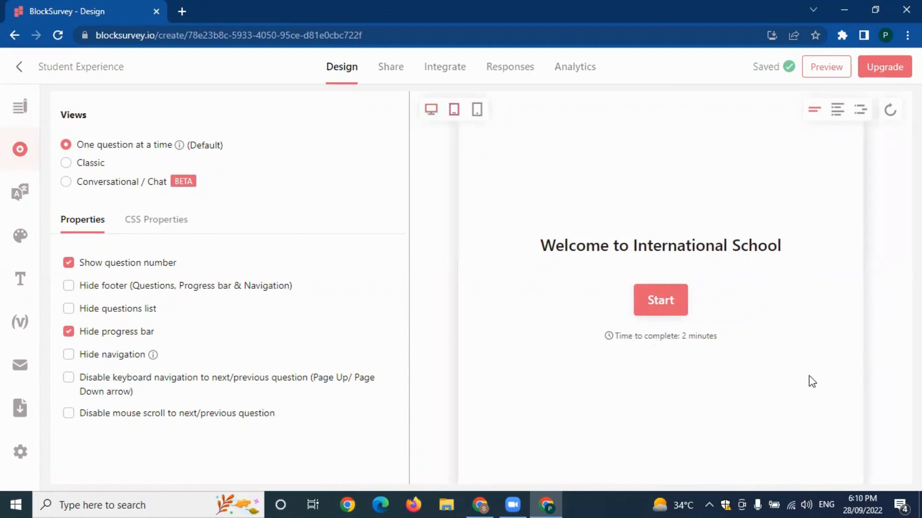
click(476, 109)
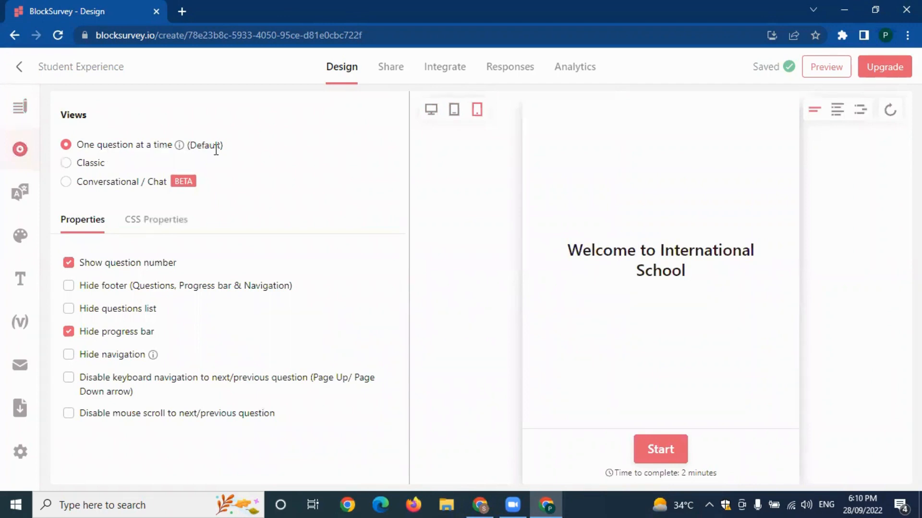
Try the Classic and Conversational / Chat views and switch back to One question at a time
click(68, 164)
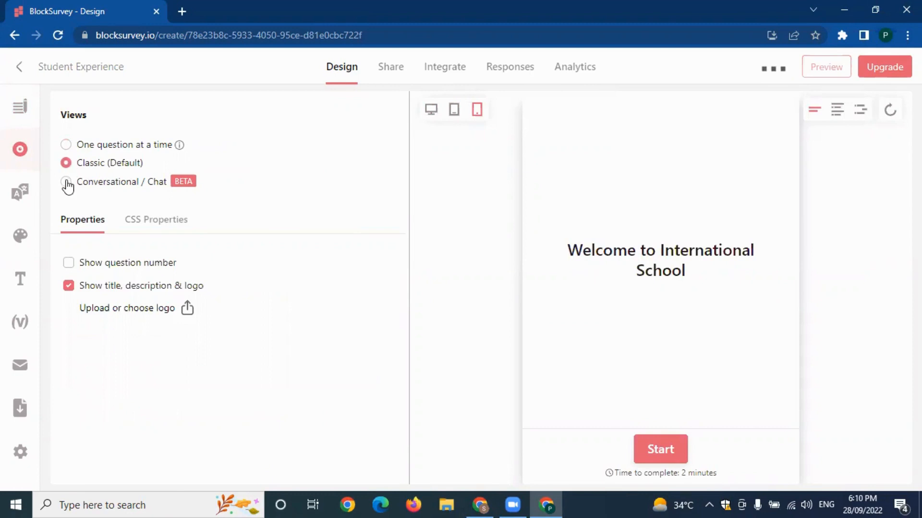
click(67, 184)
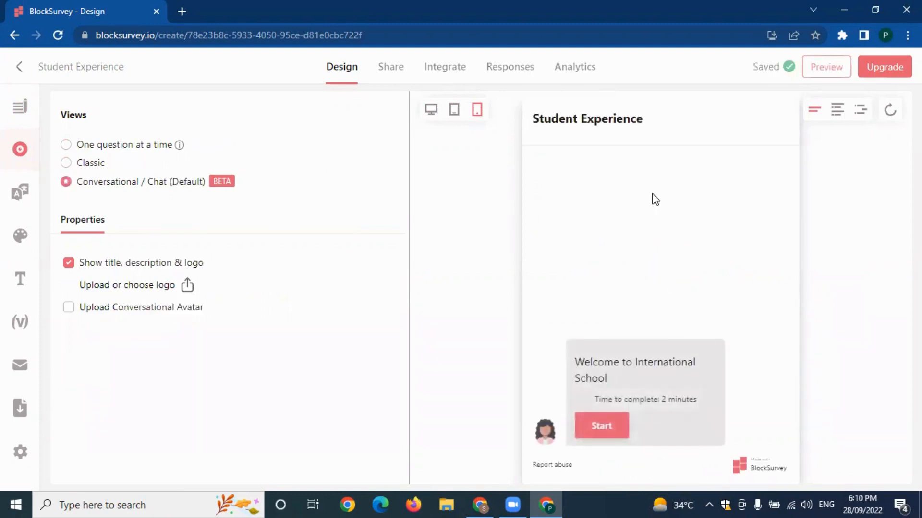
click(67, 146)
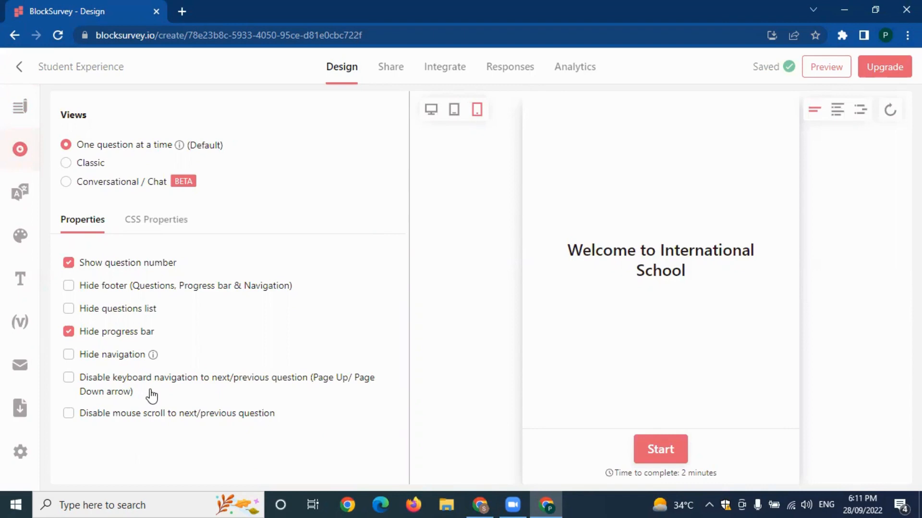
Open the survey's Messages settings and examine the available languages and the default input field and button messages
click(17, 195)
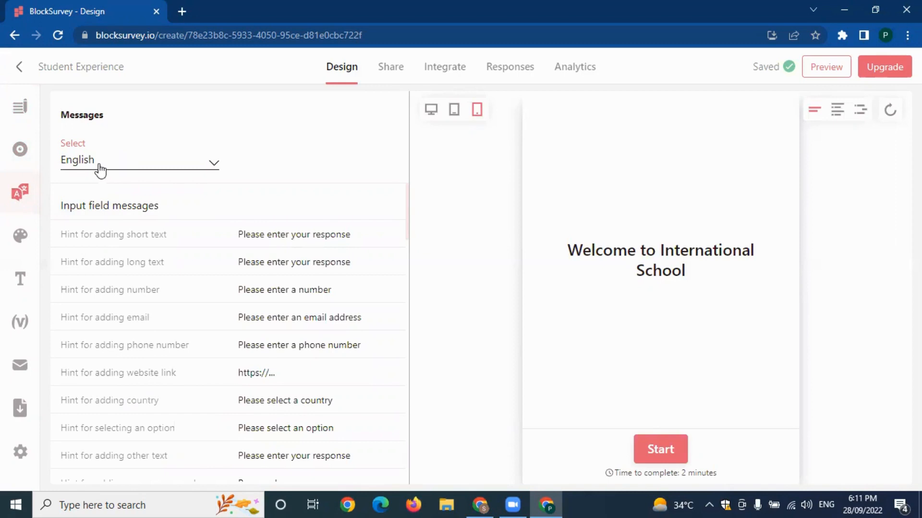
click(77, 163)
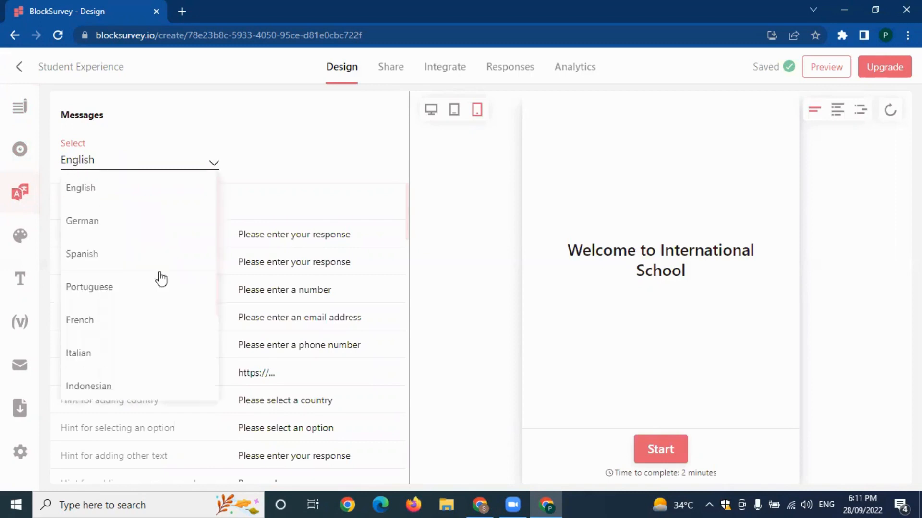
scroll(154, 276, down, 3)
click(336, 205)
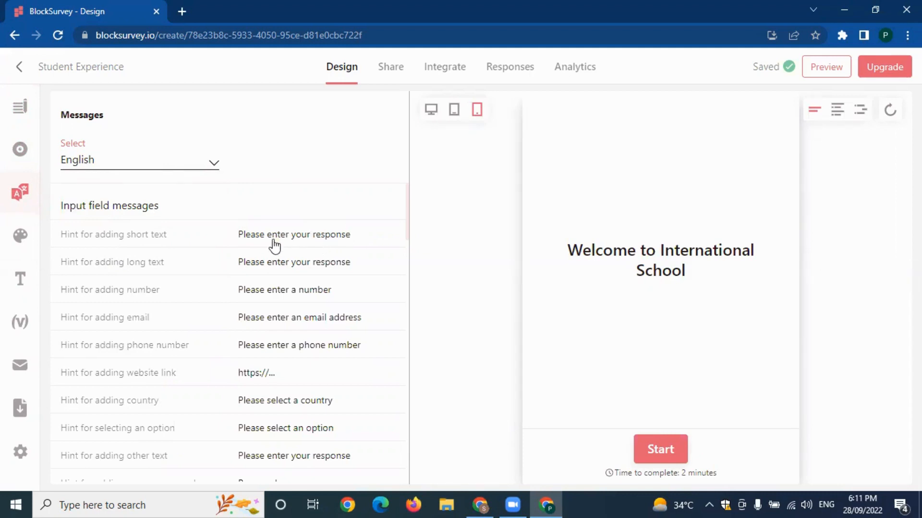
click(325, 242)
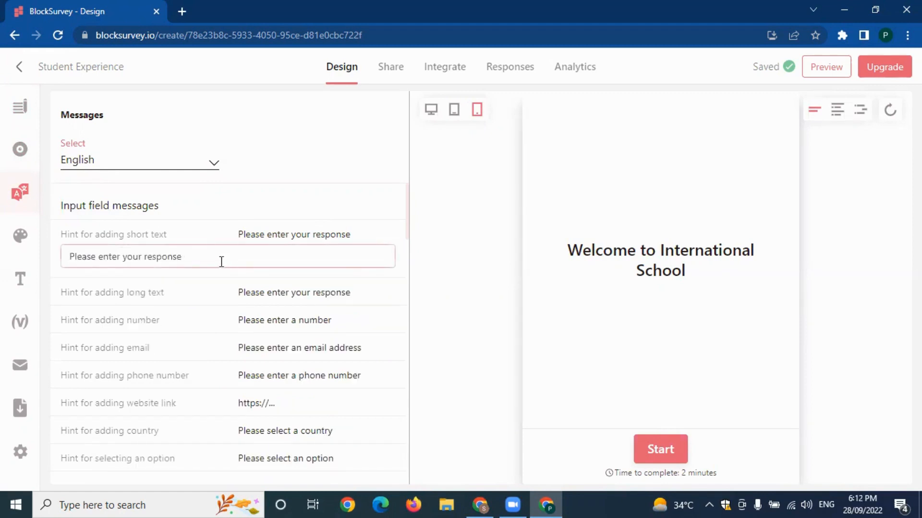
scroll(104, 267, down, 10)
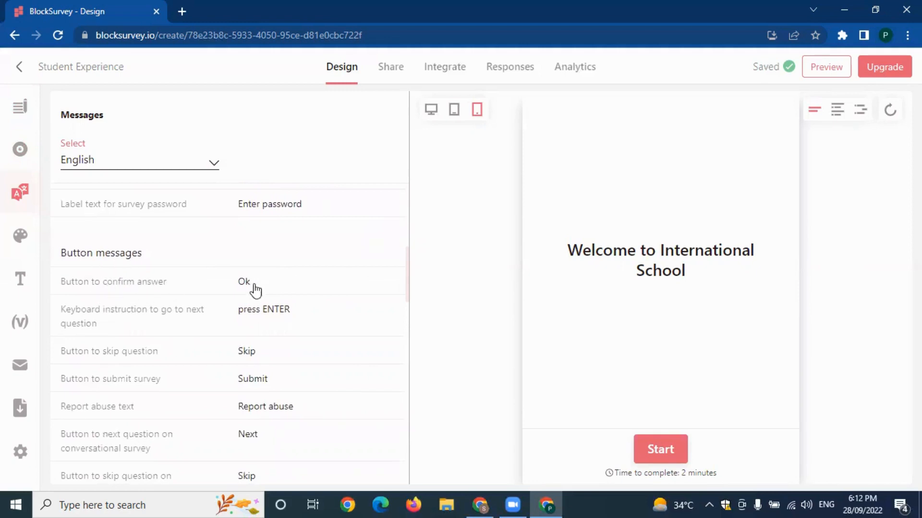
scroll(249, 286, down, 1)
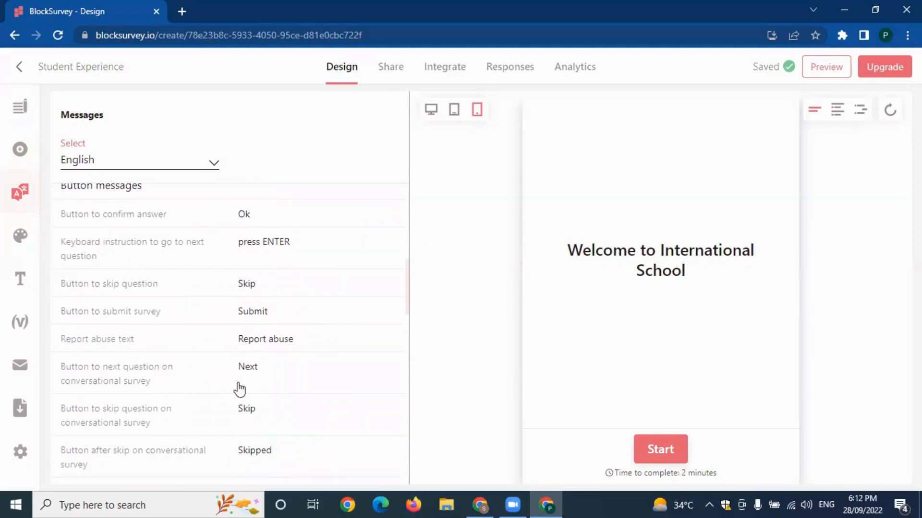
scroll(215, 357, up, 3)
scroll(220, 356, up, 2)
scroll(220, 356, down, 5)
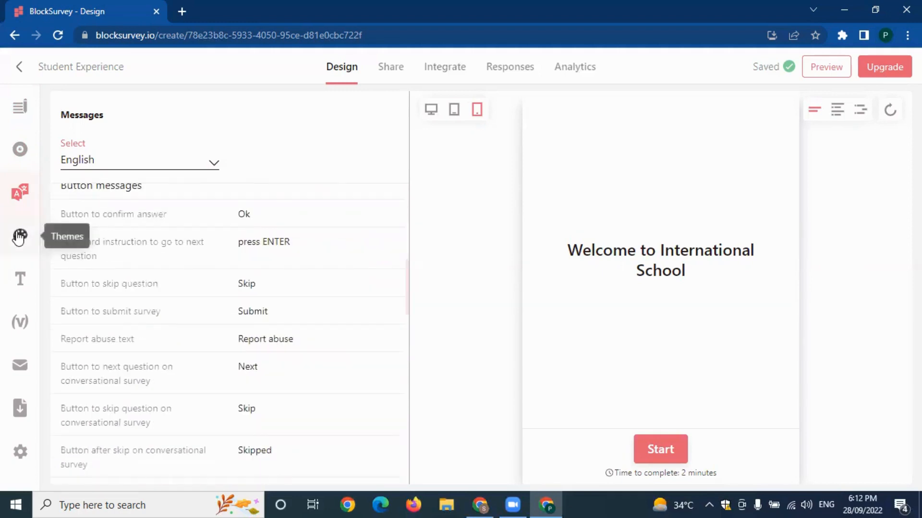
Look through the light palette background themes and apply the Purple White theme to the survey
click(19, 237)
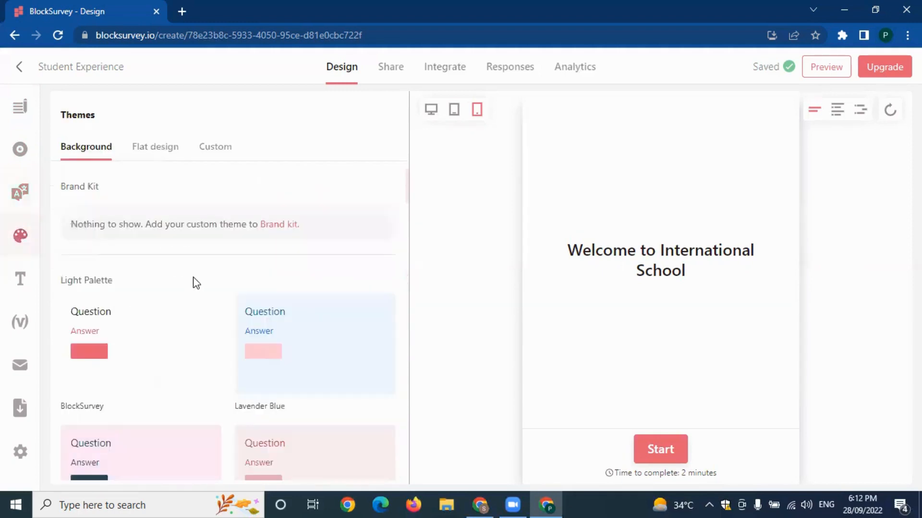
mouse_move(301, 288)
scroll(301, 288, down, 3)
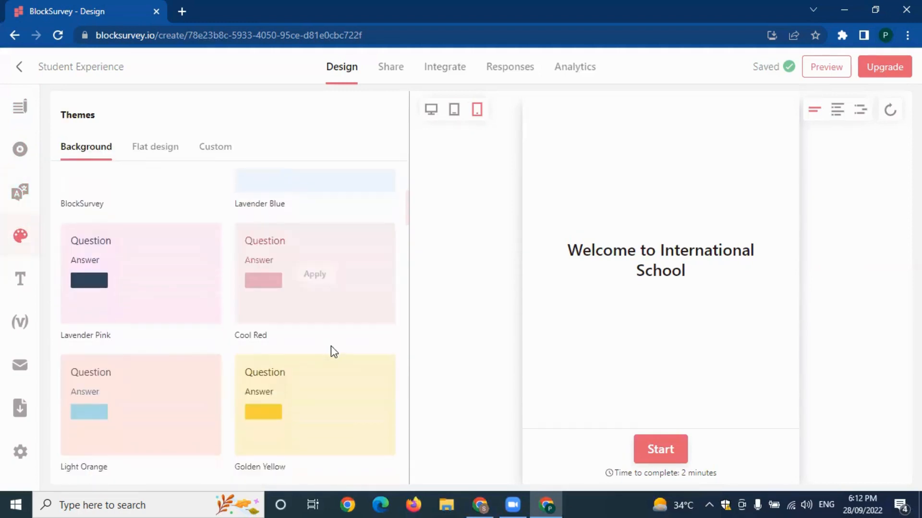
scroll(240, 264, down, 6)
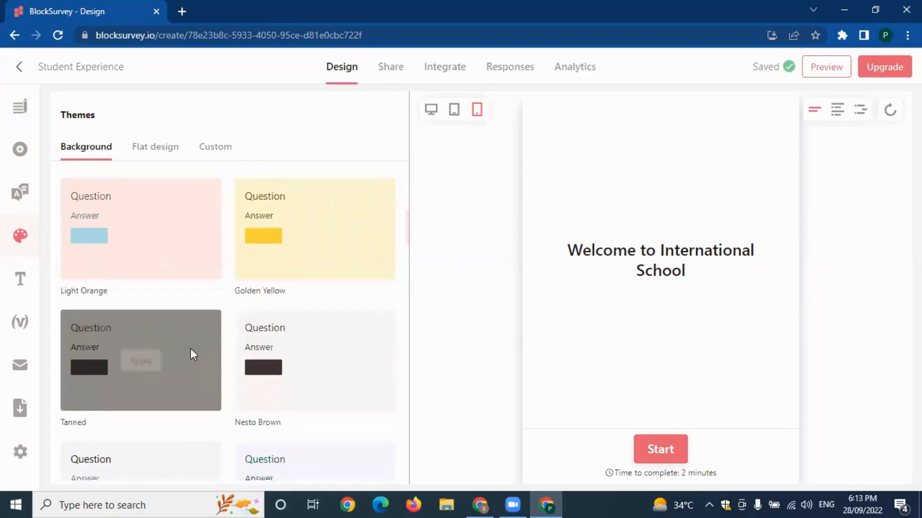
scroll(190, 349, down, 6)
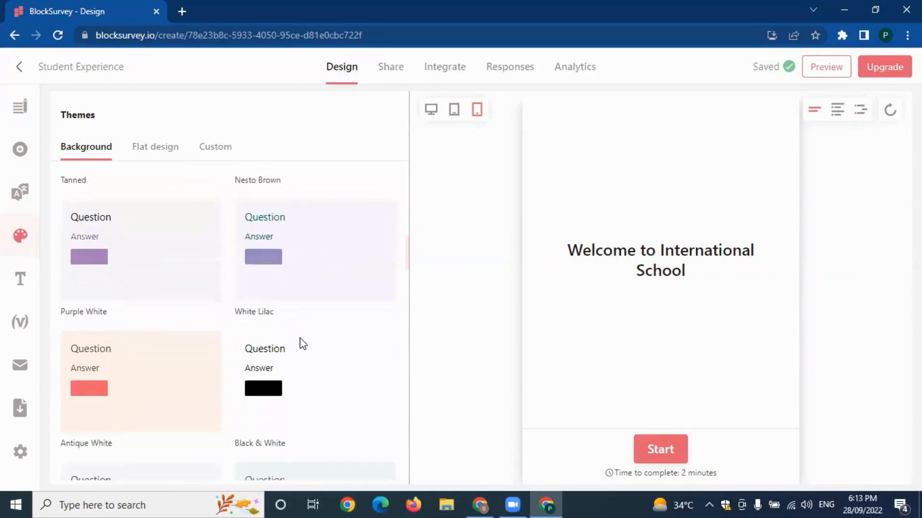
scroll(336, 365, down, 7)
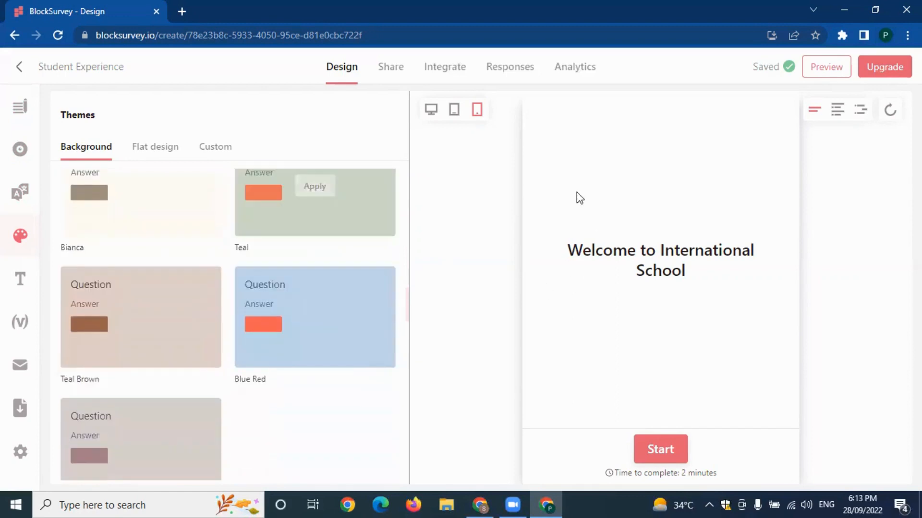
scroll(375, 408, up, 13)
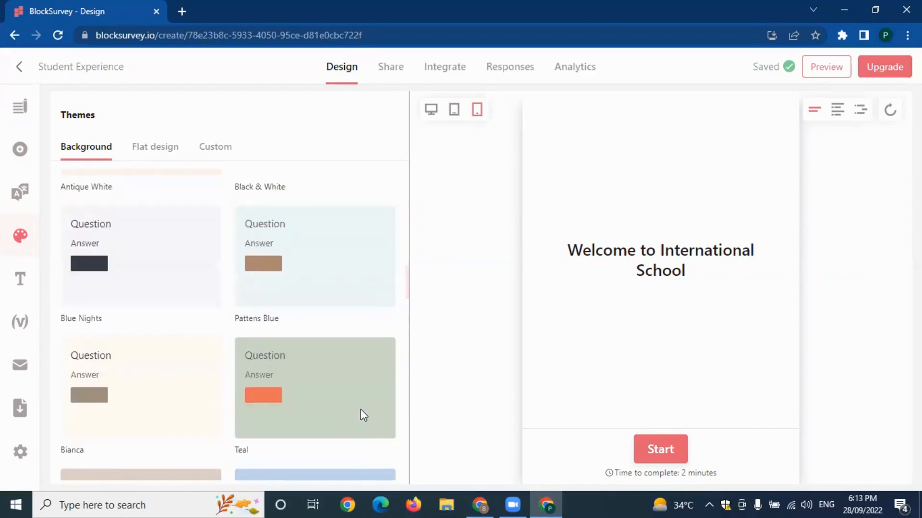
scroll(373, 402, down, 4)
click(141, 198)
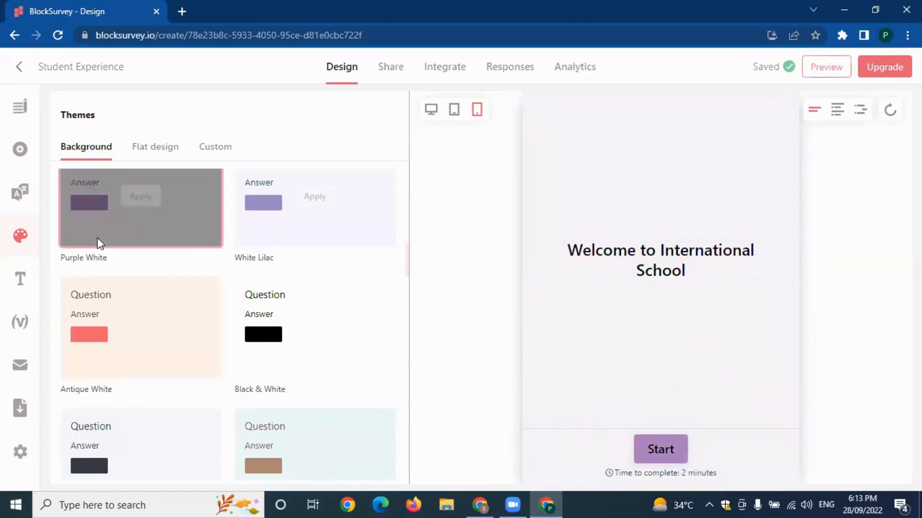
Browse the survey fonts and apply the Oswald font
click(19, 280)
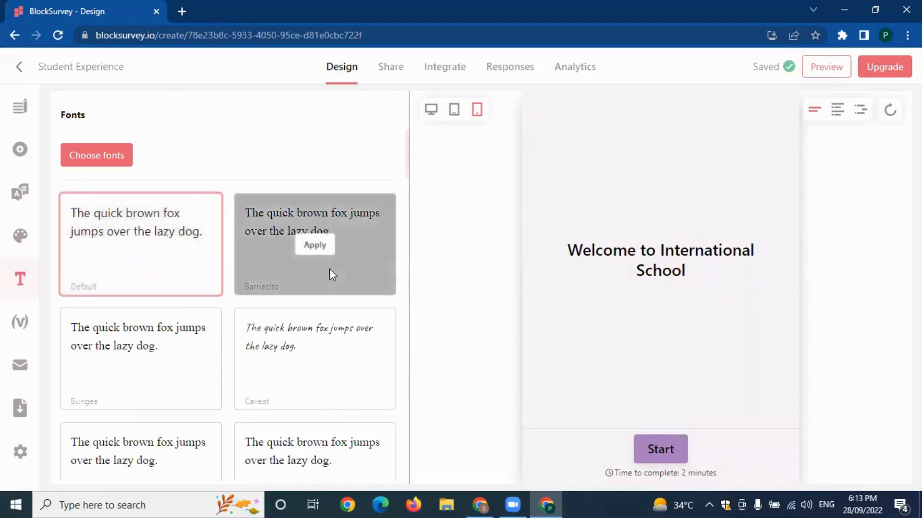
scroll(322, 277, down, 3)
scroll(325, 281, down, 1)
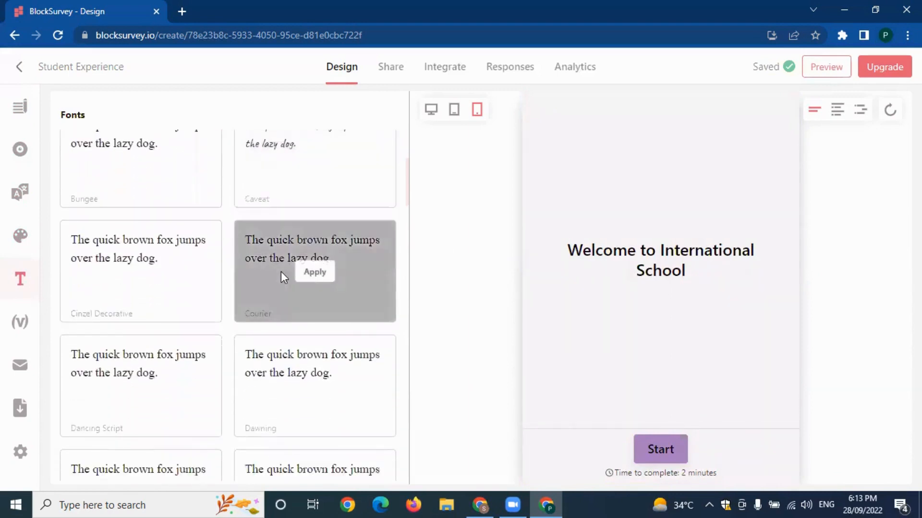
scroll(215, 298, down, 2)
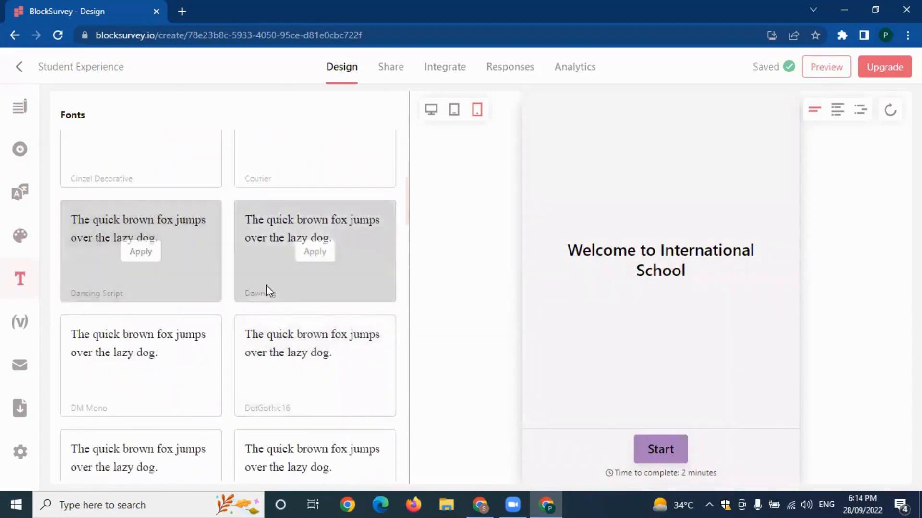
scroll(142, 365, up, 12)
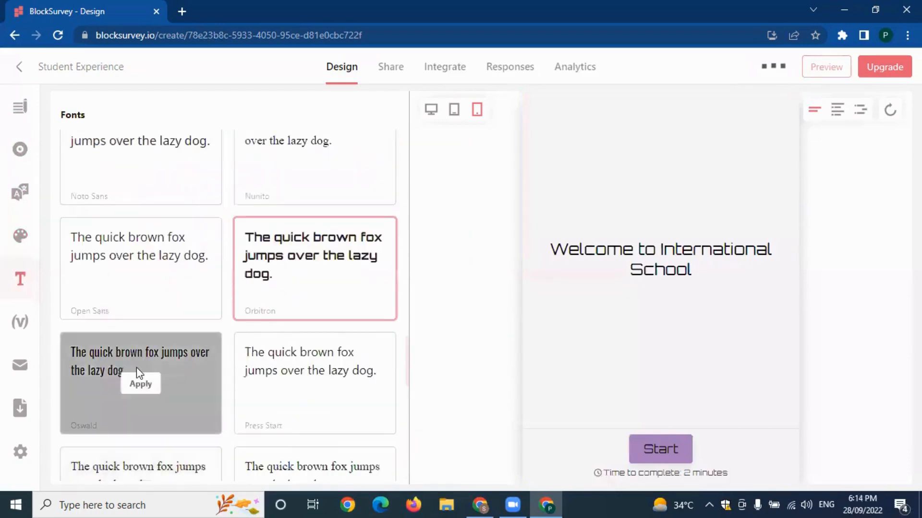
click(147, 383)
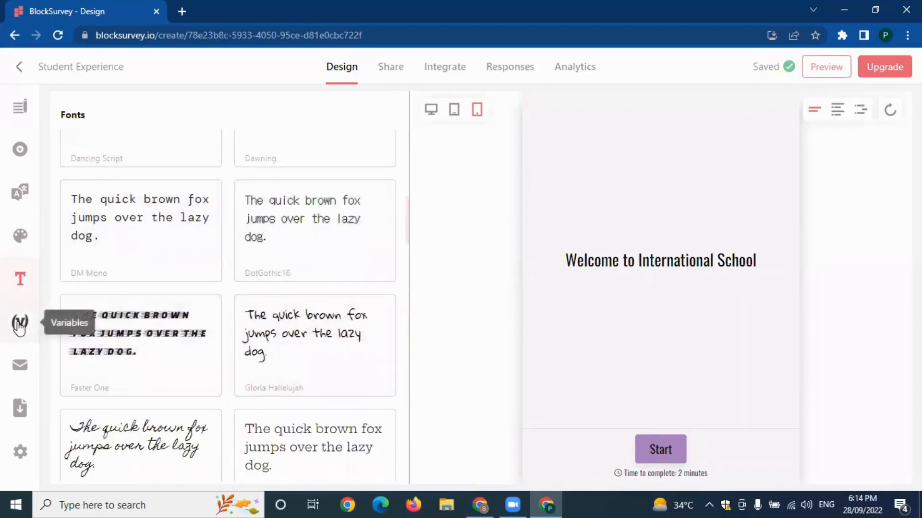
View the survey's hidden Variables and its self Notifications settings
click(20, 322)
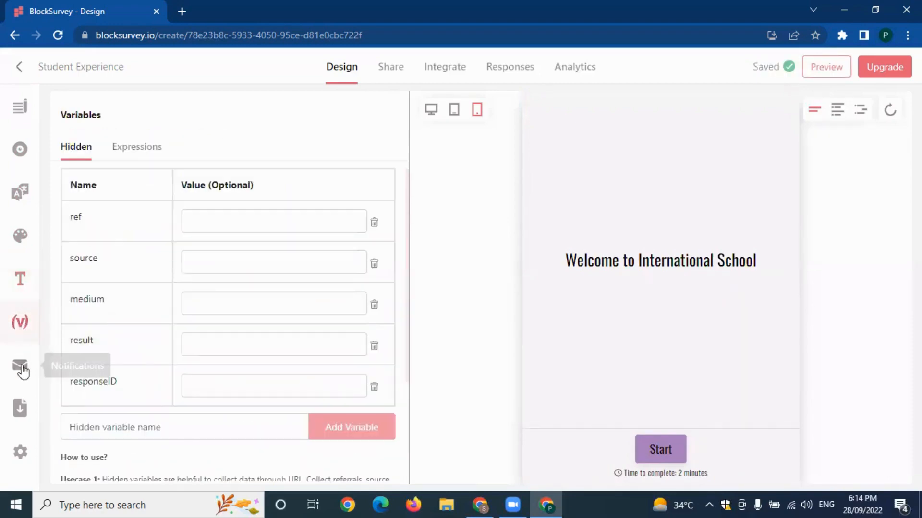
click(18, 368)
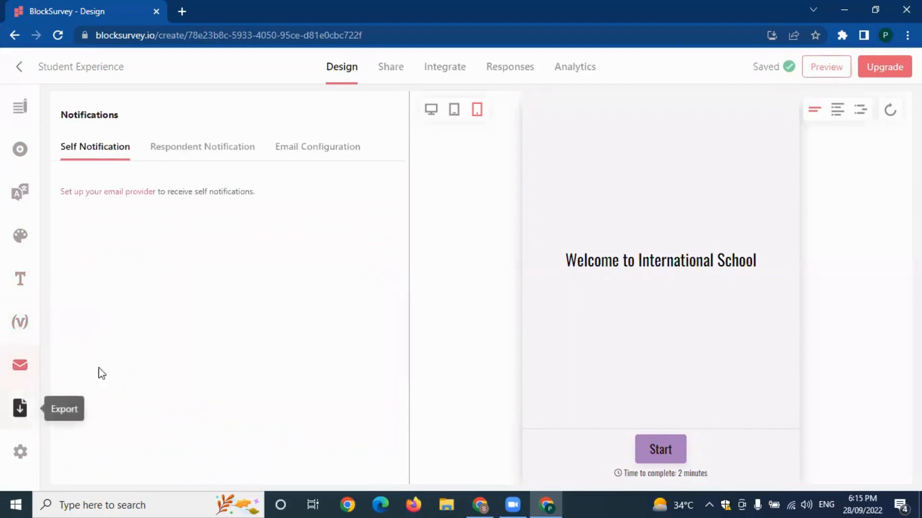
Export the Student Experience survey as a JSON file and as a PDF file
click(21, 412)
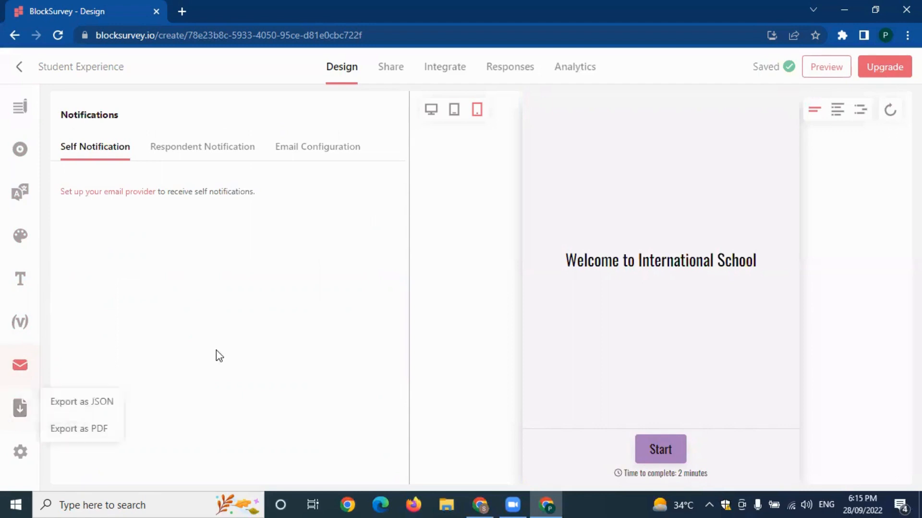
click(83, 404)
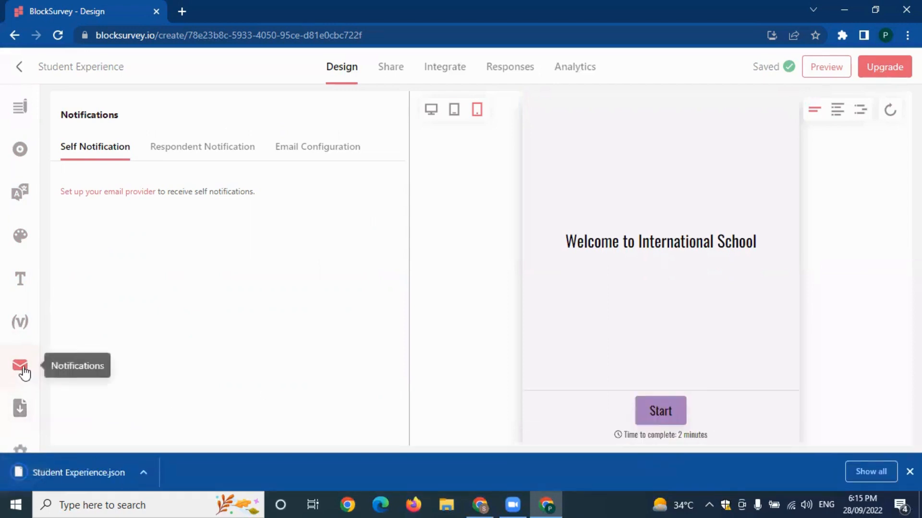
click(21, 409)
click(96, 432)
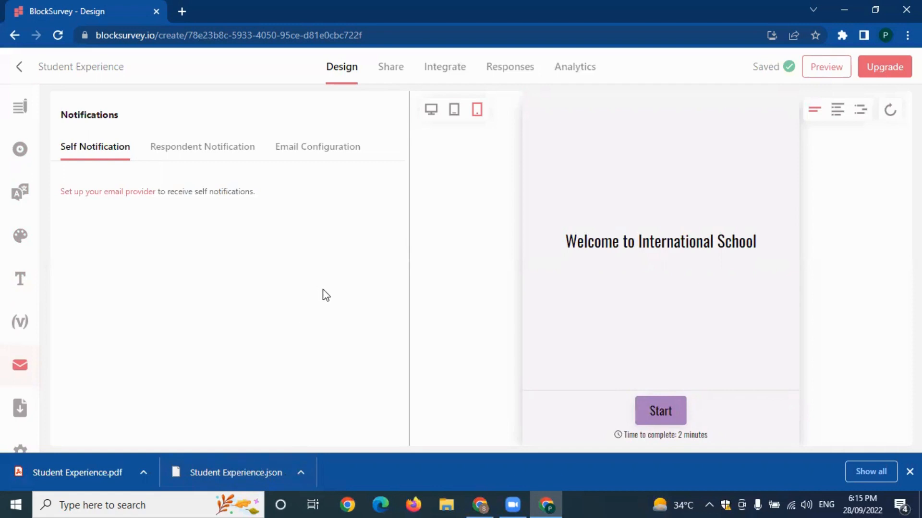
Open the exported Student Experience.pdf and read through its questions
click(108, 480)
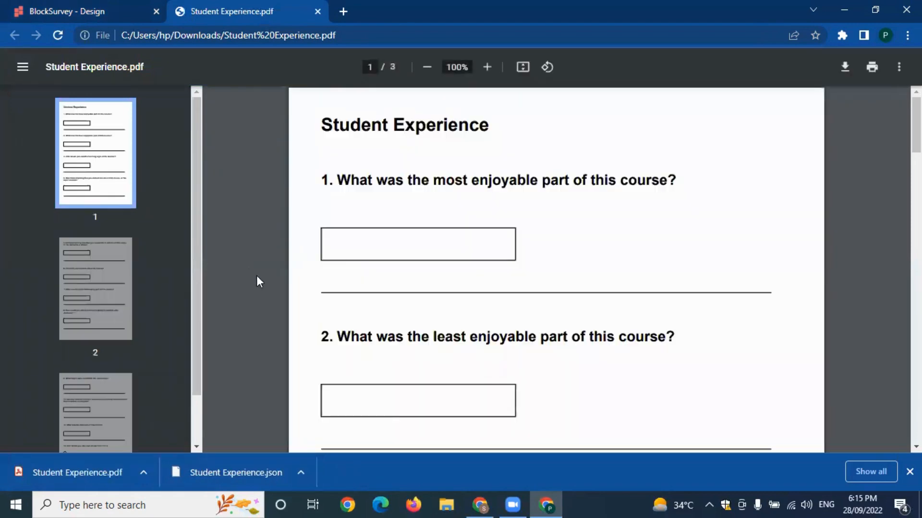
scroll(267, 333, down, 2)
scroll(433, 306, down, 12)
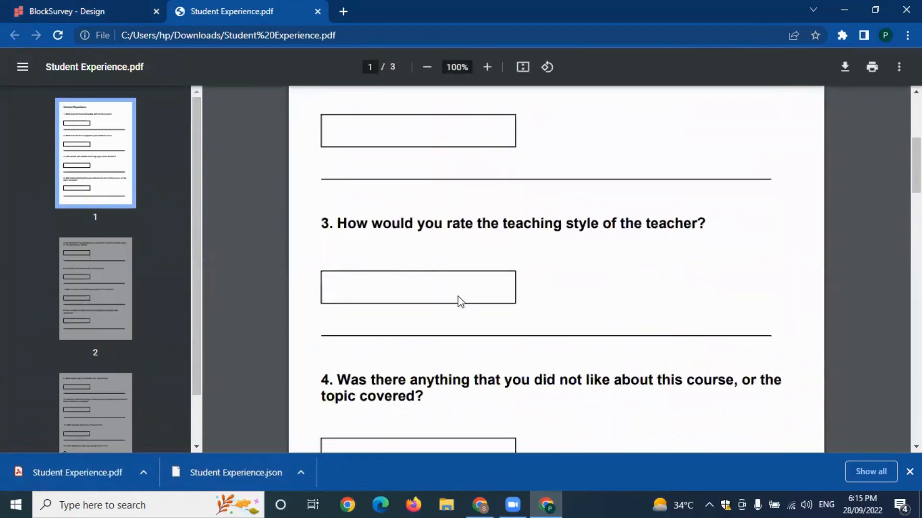
scroll(460, 306, down, 10)
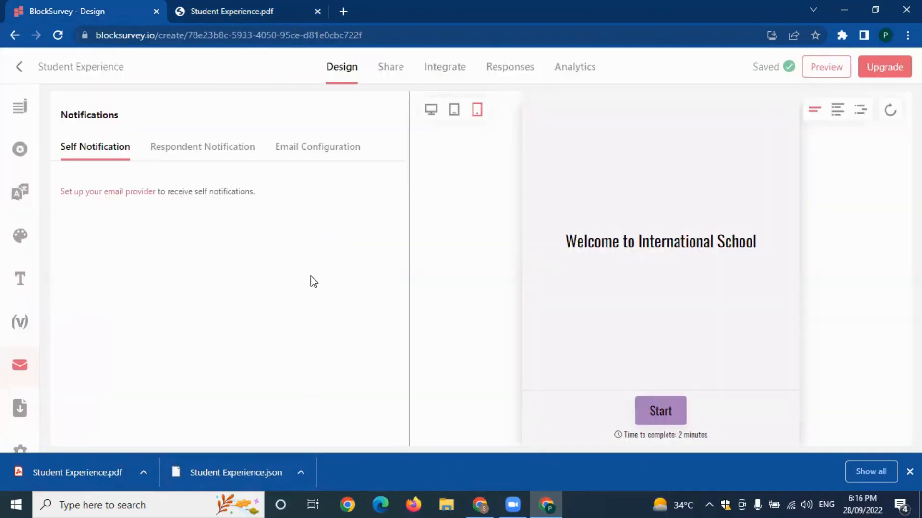
Return to the dashboard and create a label named Students from the International School - Experience of Students survey
click(78, 67)
click(20, 67)
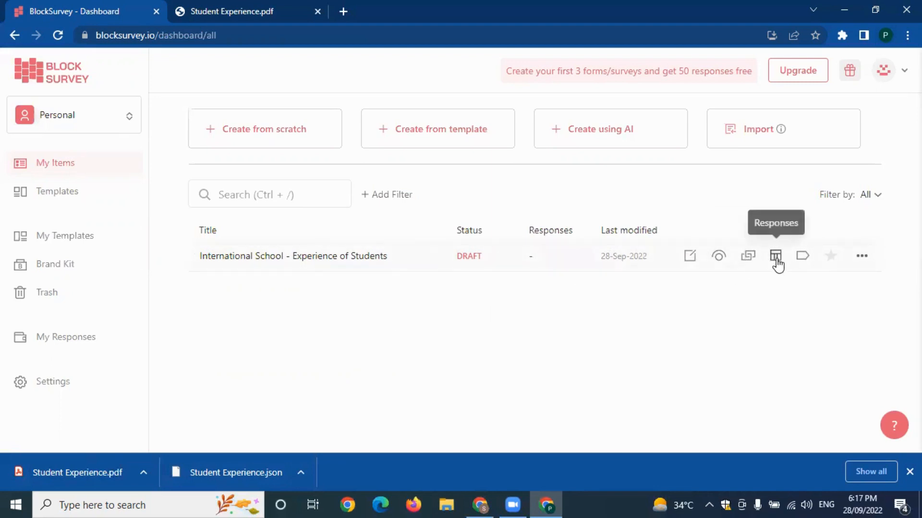
click(802, 257)
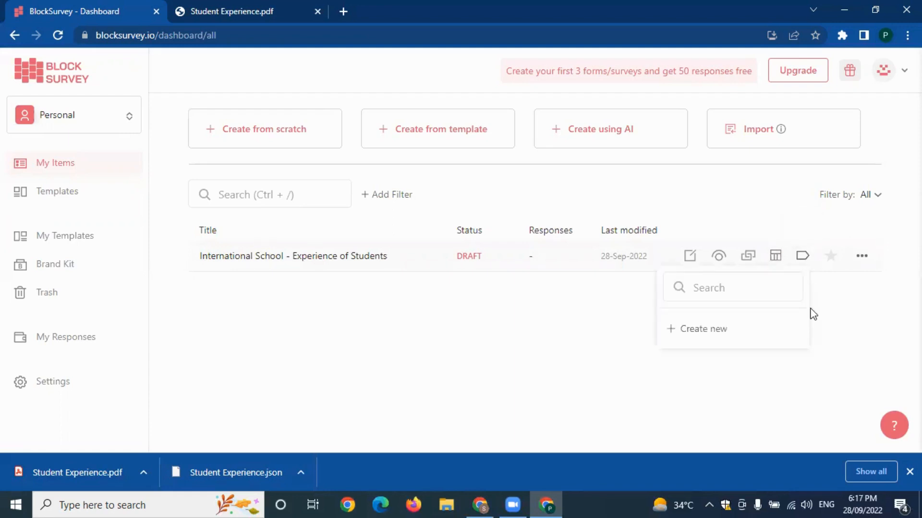
click(704, 330)
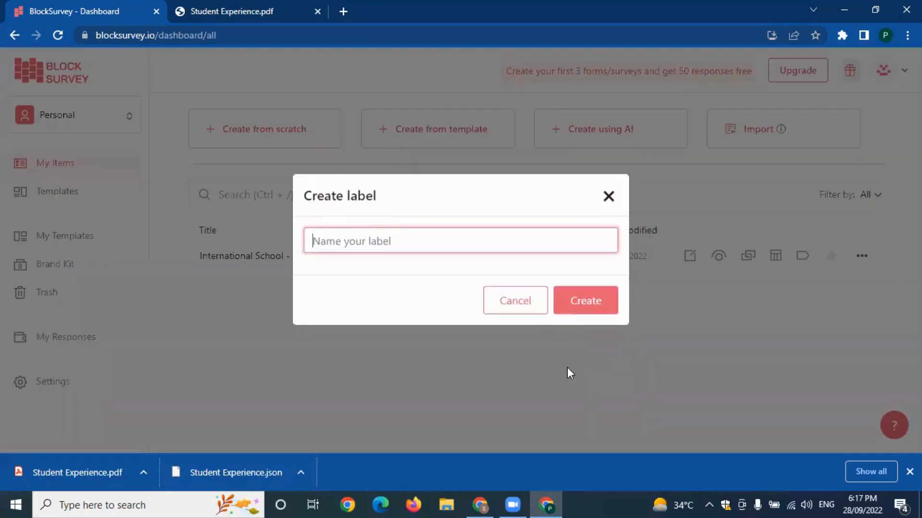
text(Stud)
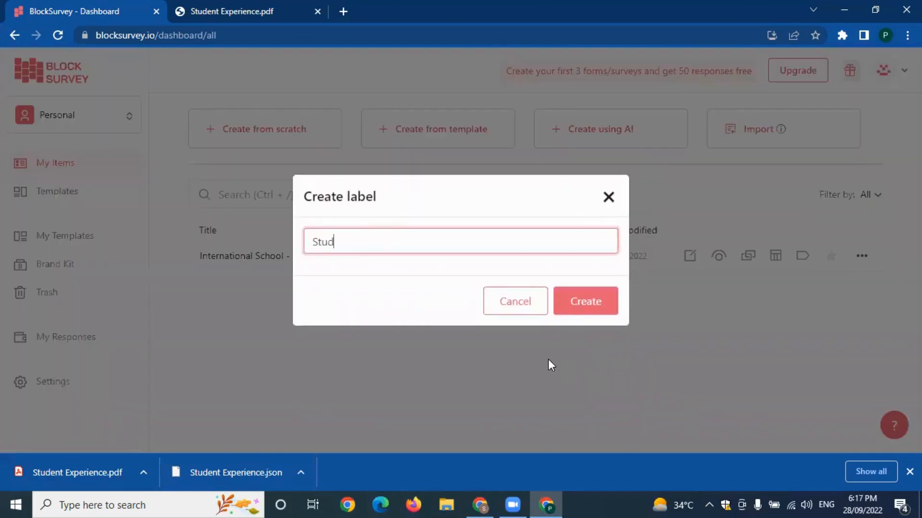
text(ents)
click(590, 307)
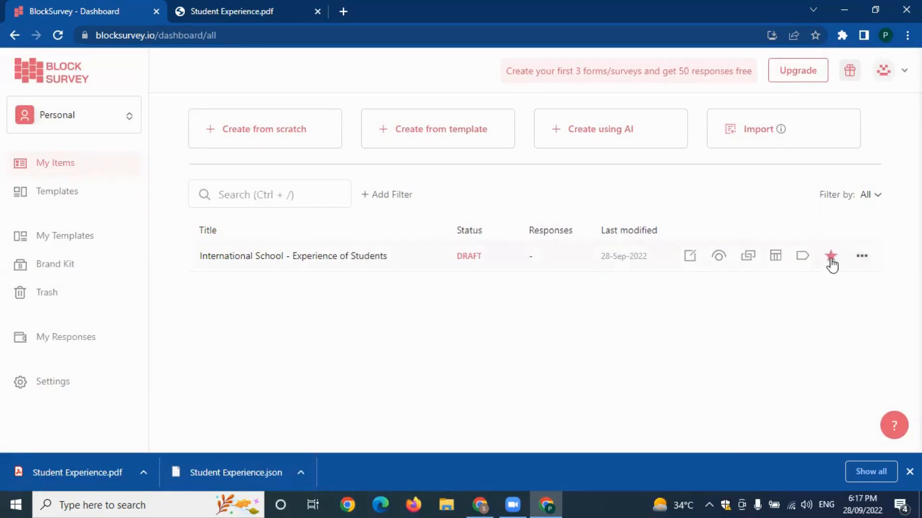
Check the survey's additional options, then preview the survey from the dashboard and start going through its questions
click(861, 259)
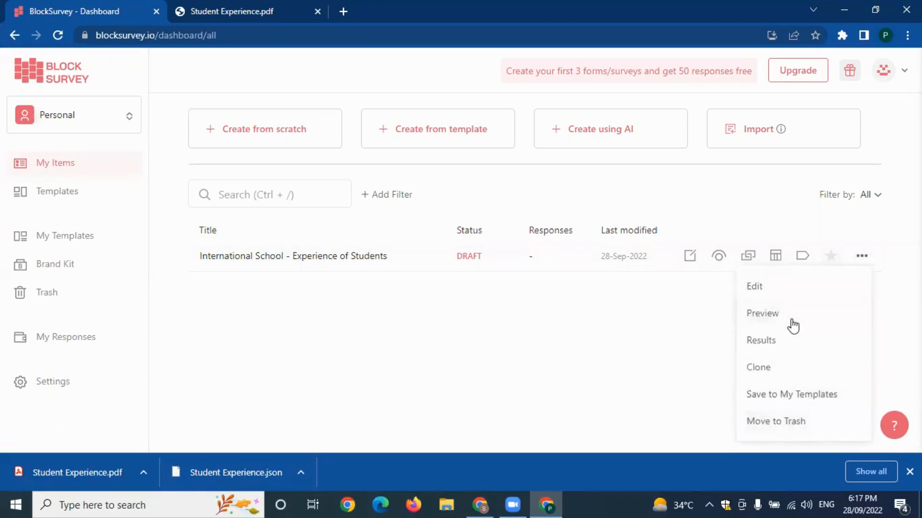
click(719, 258)
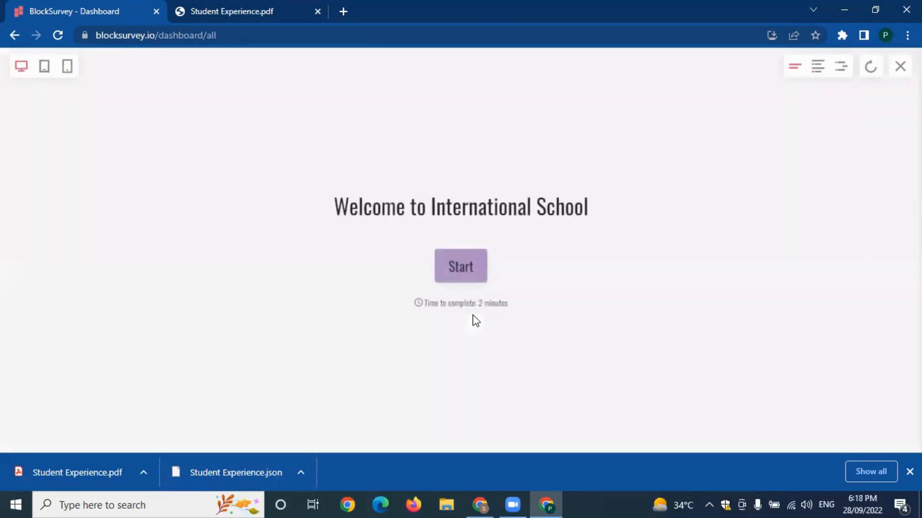
click(476, 273)
click(855, 431)
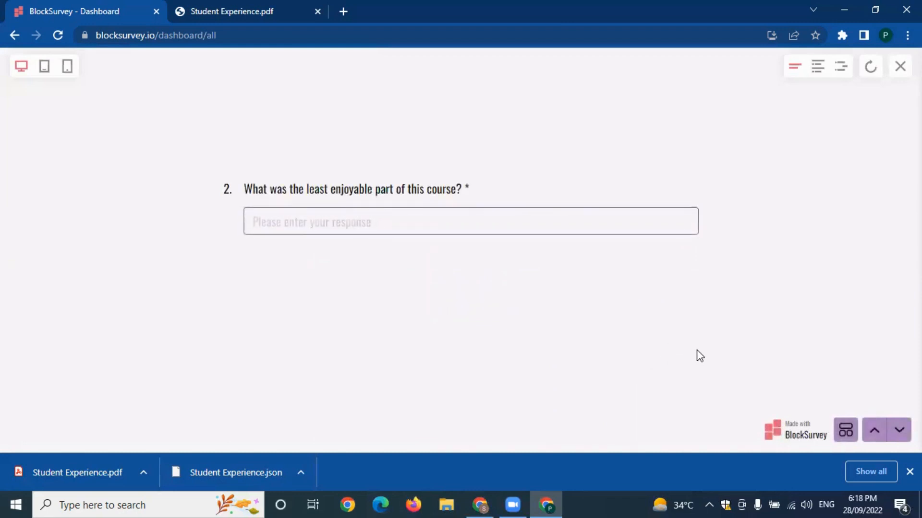
Go through the remaining questions in the survey preview, from the second question onward
click(899, 430)
click(899, 430)
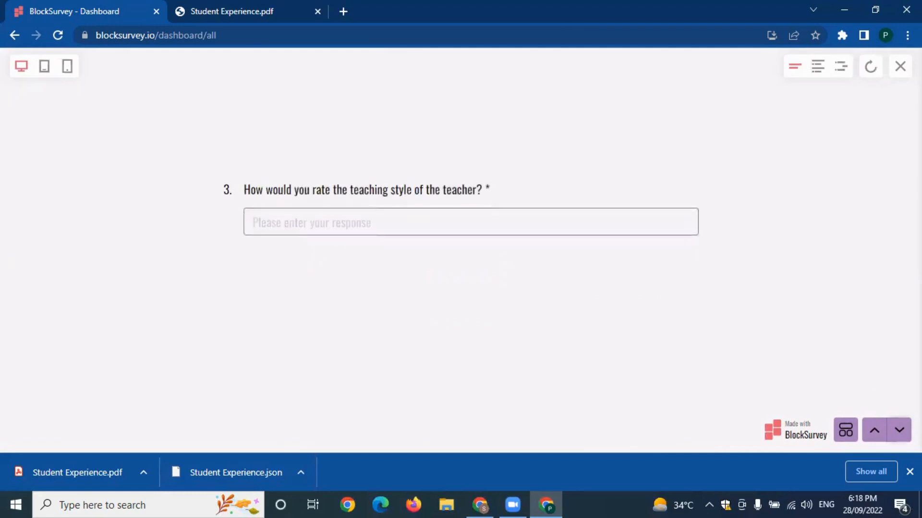
click(898, 430)
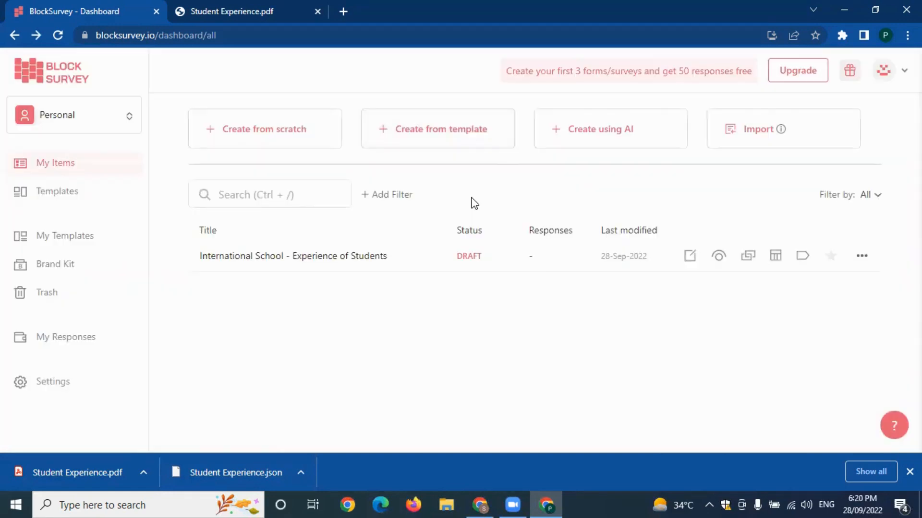
Start creating a survey from a template and browse the template library's categories and survey templates
click(437, 139)
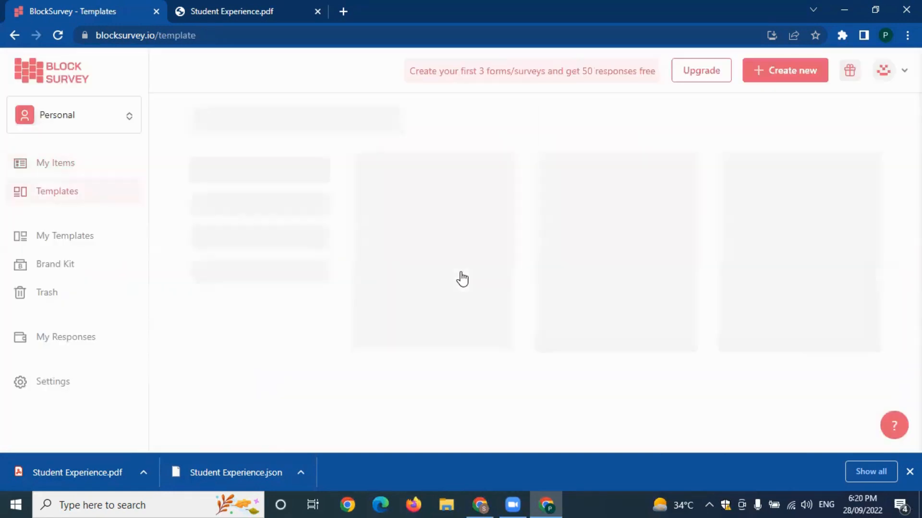
scroll(196, 313, down, 2)
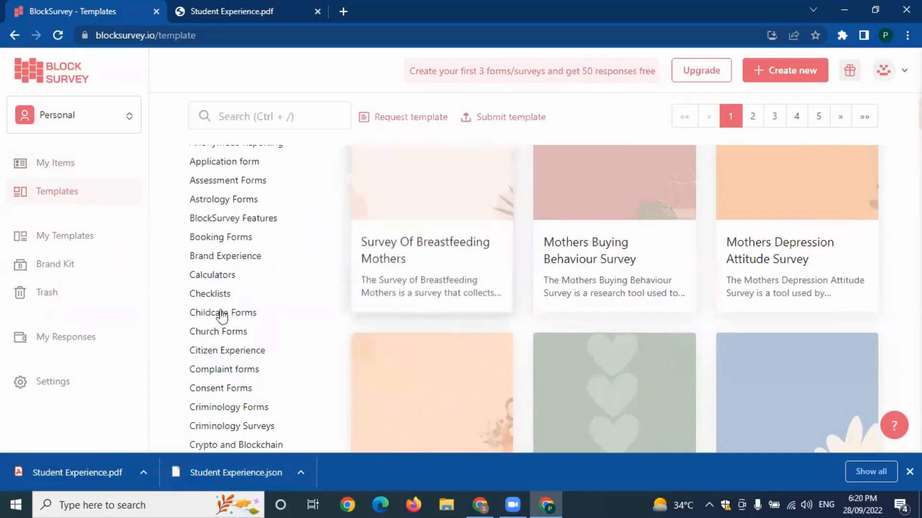
scroll(232, 312, down, 8)
scroll(242, 381, down, 10)
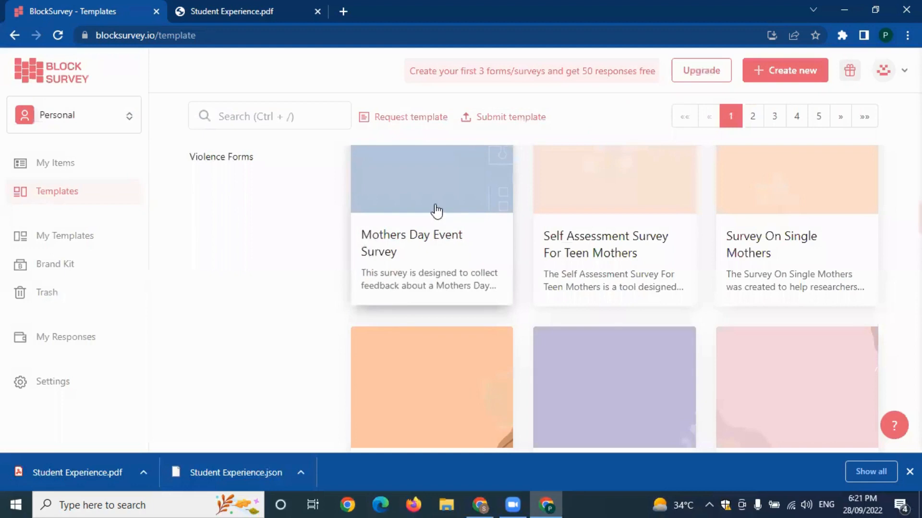
Open the Mothers Day Event Survey template, read through its questions and use it for a new survey
click(452, 246)
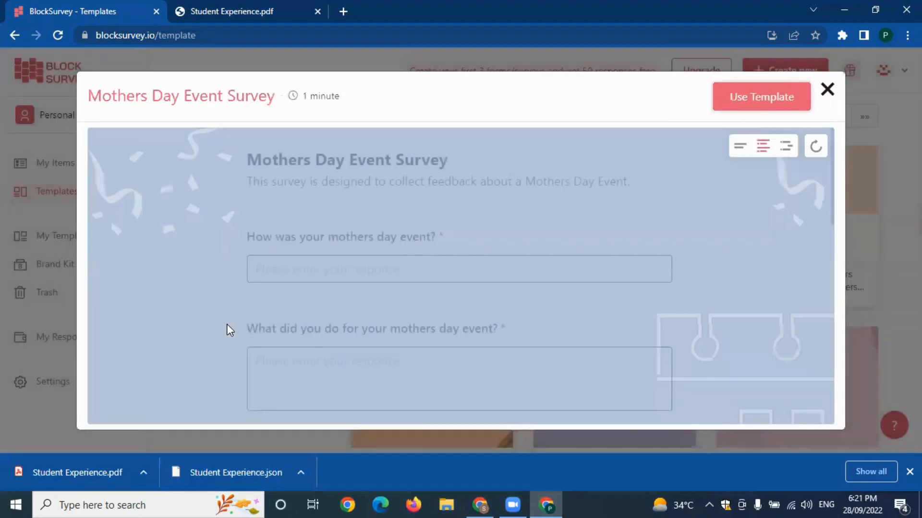
scroll(446, 293, down, 9)
scroll(449, 251, down, 4)
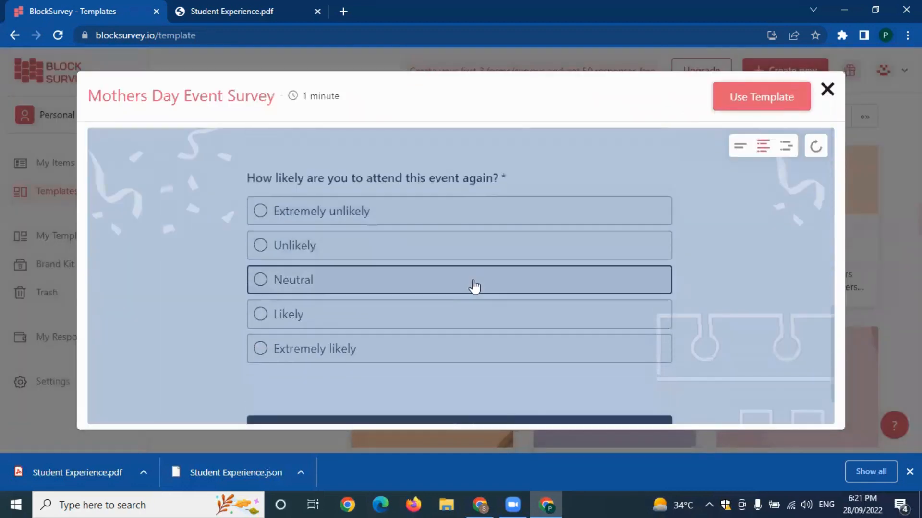
scroll(806, 208, up, 6)
scroll(806, 207, up, 3)
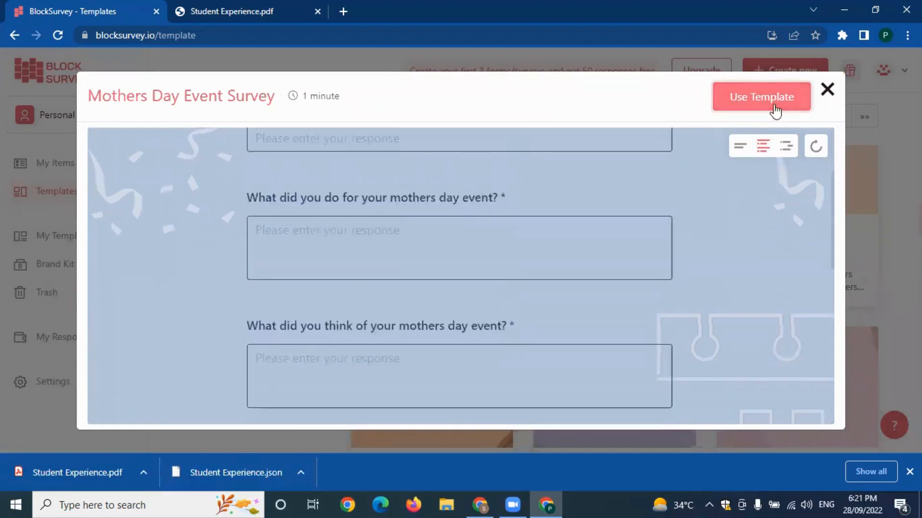
click(773, 102)
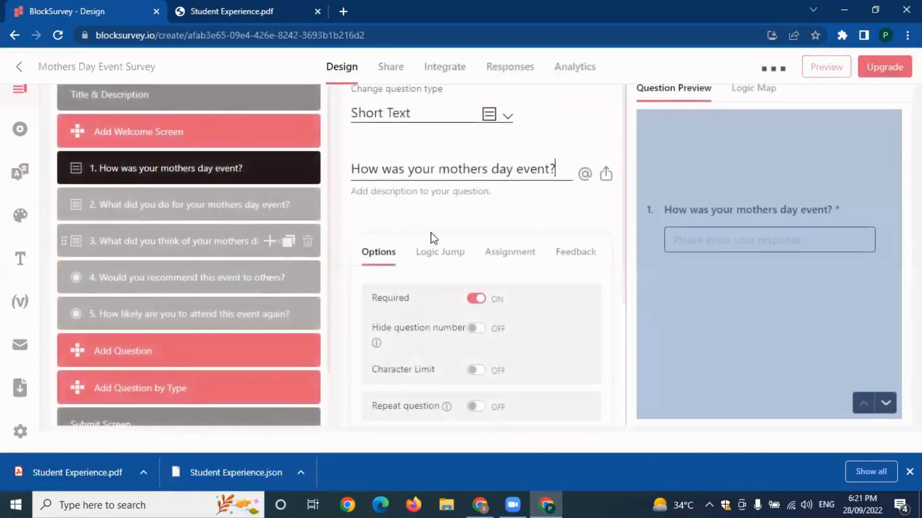
Look through the Mothers Day Event Survey's question list and the options of its first question
scroll(456, 254, down, 4)
scroll(514, 321, up, 3)
scroll(524, 314, up, 1)
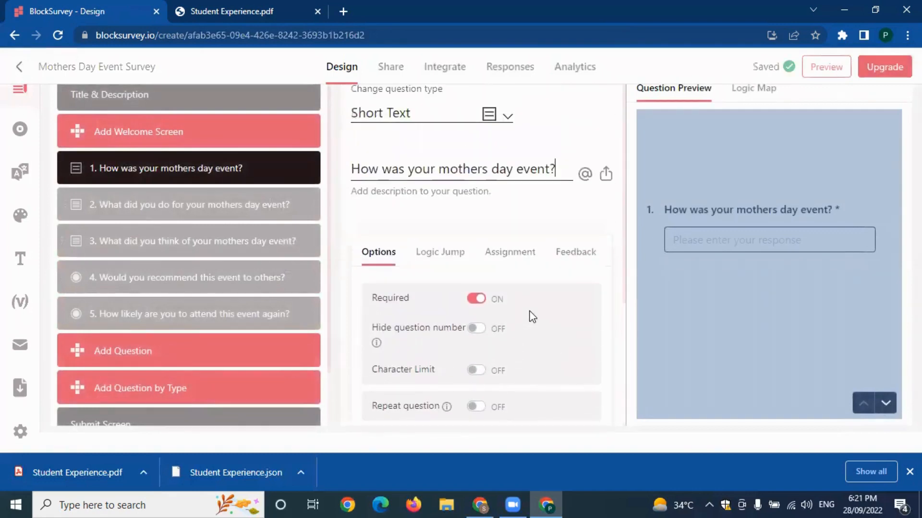
scroll(179, 230, down, 1)
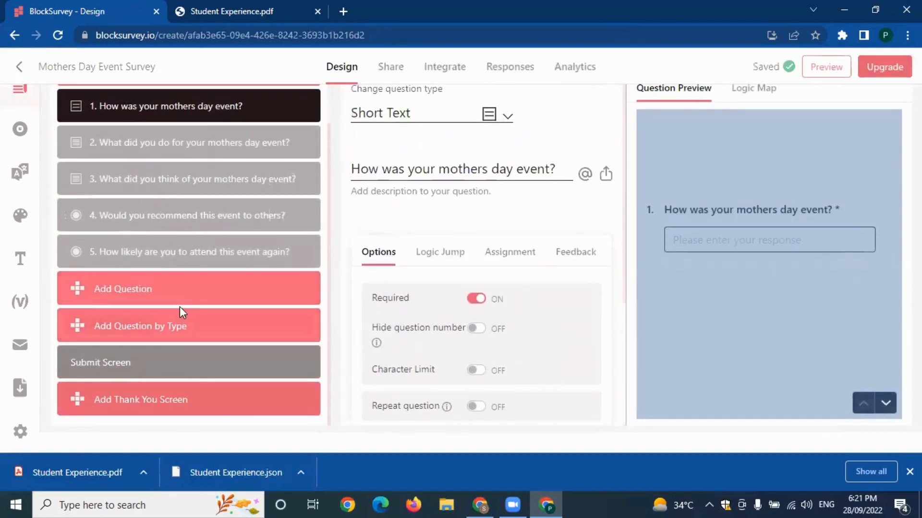
scroll(163, 288, up, 1)
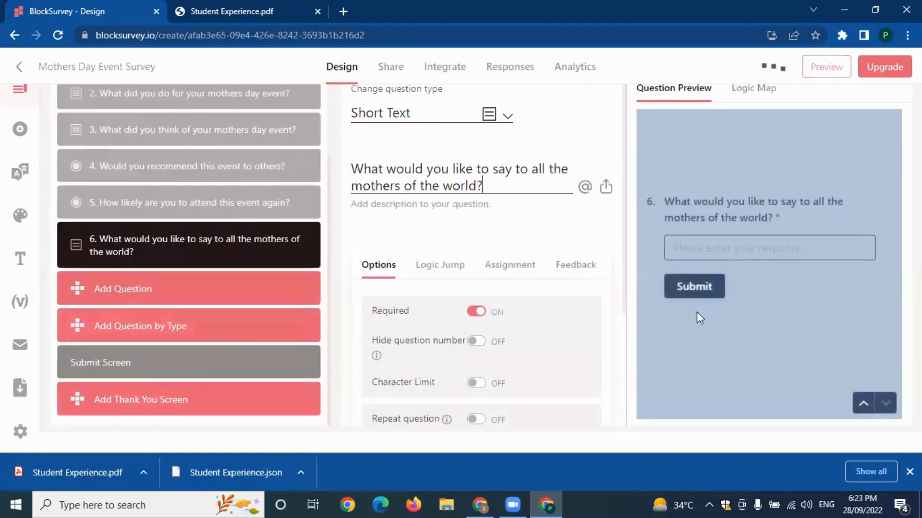
Preview the Mothers Day Event Survey, then check its sharing page and return to the dashboard
click(829, 72)
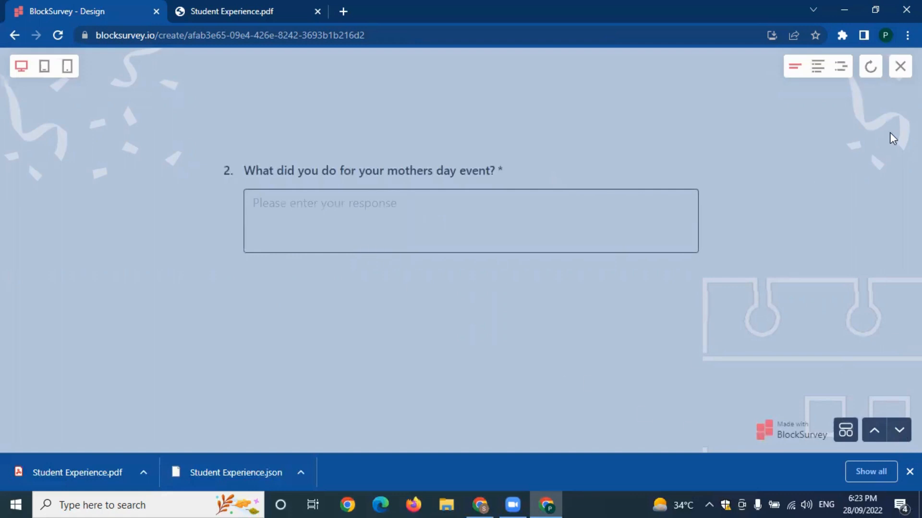
click(900, 66)
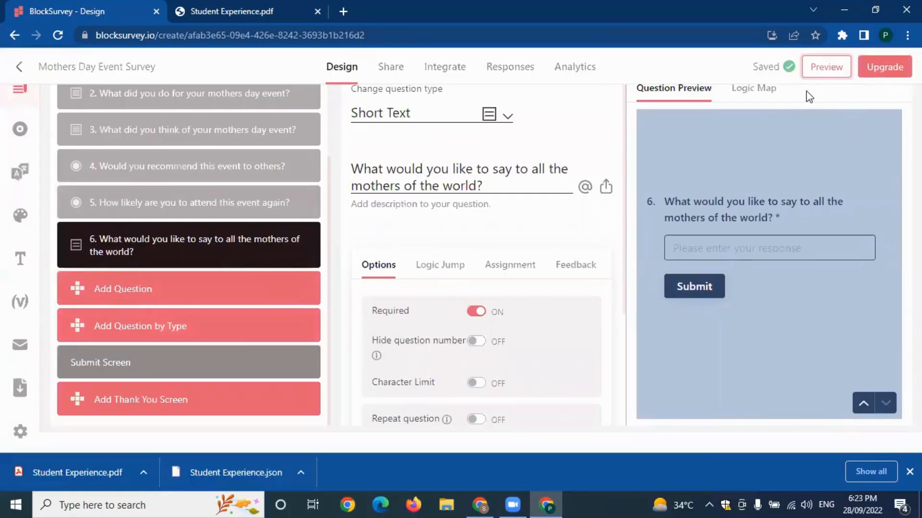
scroll(810, 114, up, 1)
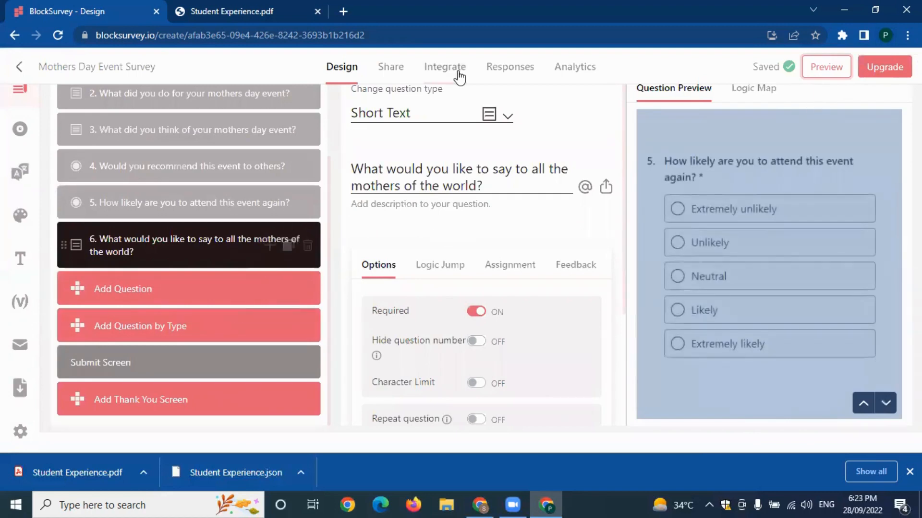
click(389, 71)
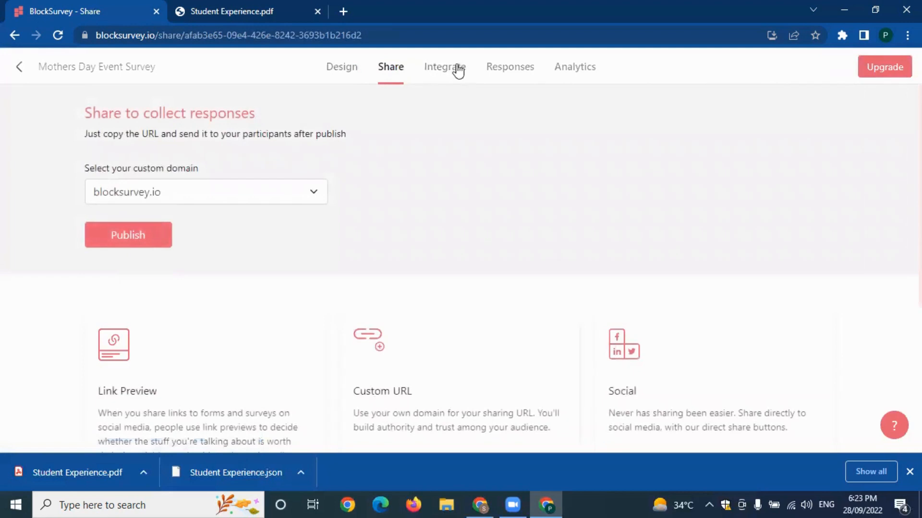
click(19, 67)
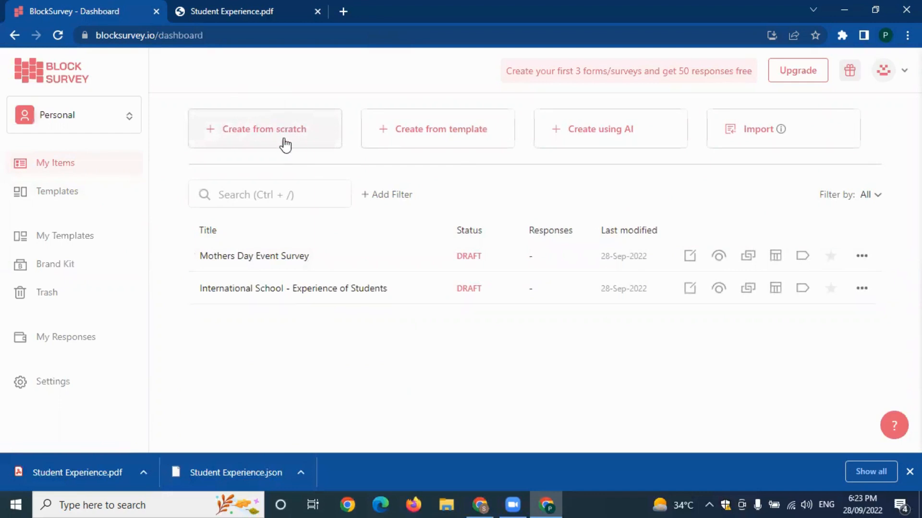
Create a survey from scratch with the public title Education and the private title How to improve Education
click(274, 136)
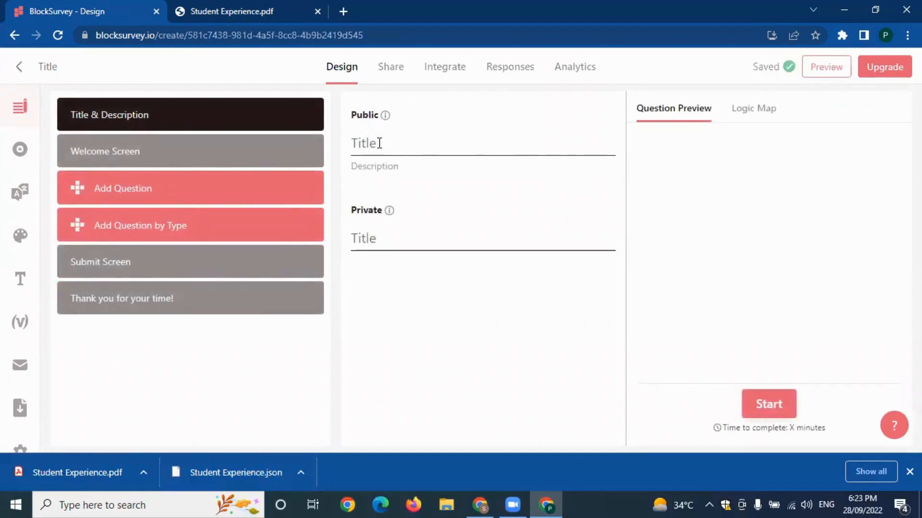
text(cation)
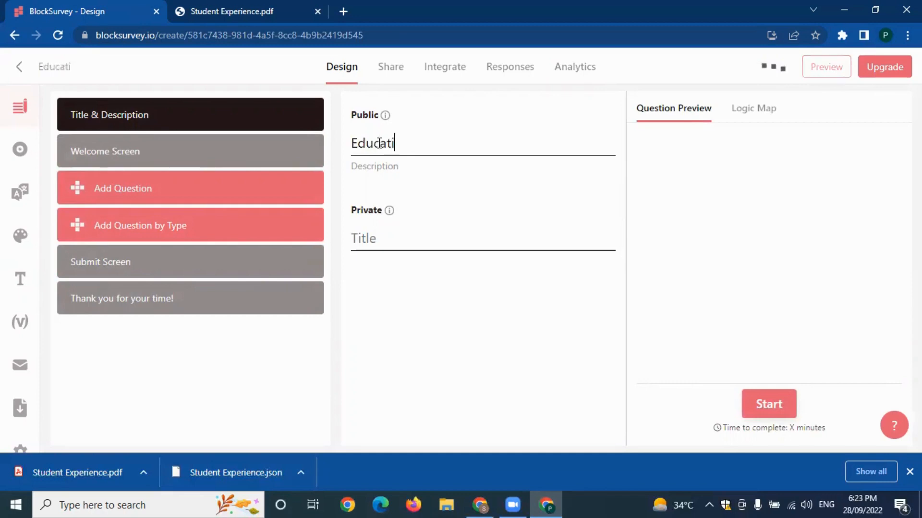
click(393, 242)
text(How to improve Education)
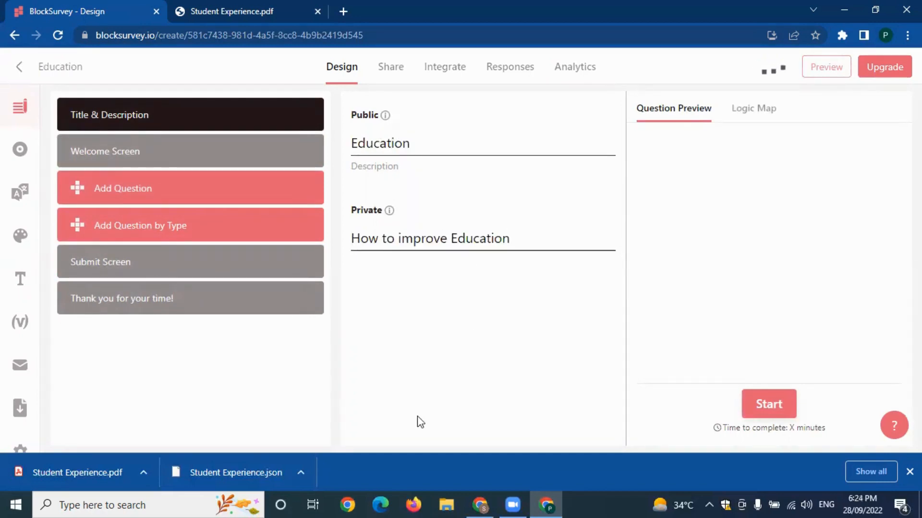
Set the welcome screen's heading to "Welcome to the Education World"
click(774, 406)
click(231, 152)
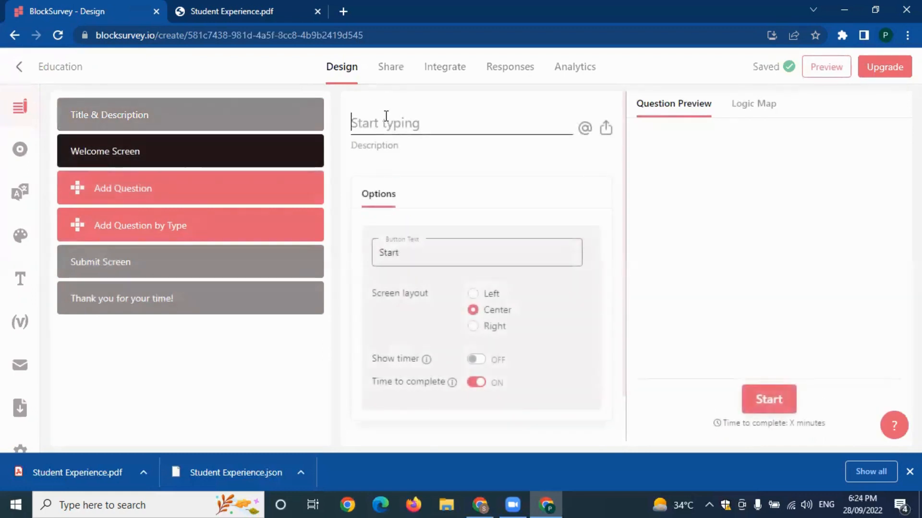
text(Wel)
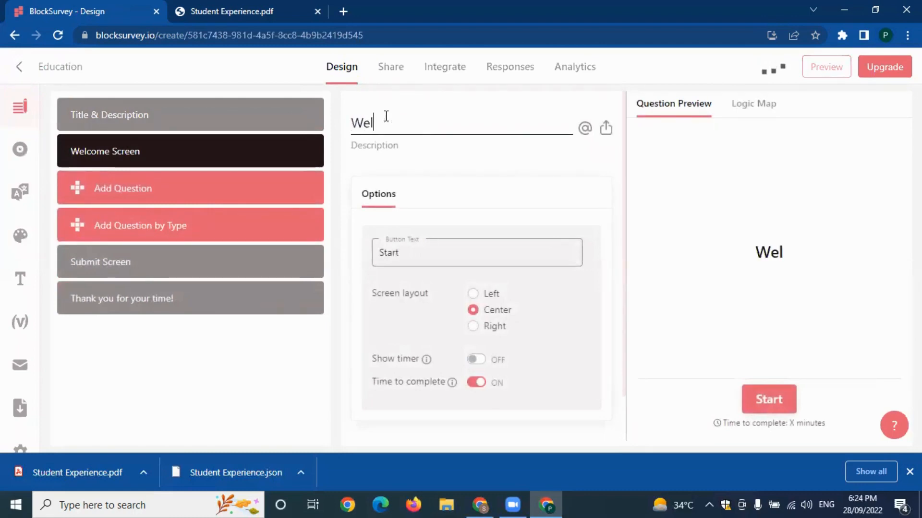
text(come to the Education World)
scroll(569, 230, down, 1)
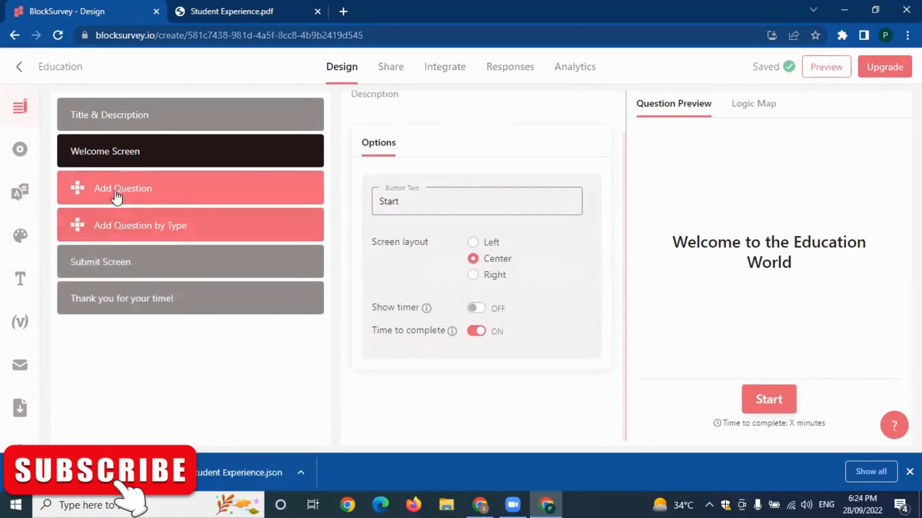
Add a Short Text question reading "How would you rate Childrens' Education in your country?"
click(154, 191)
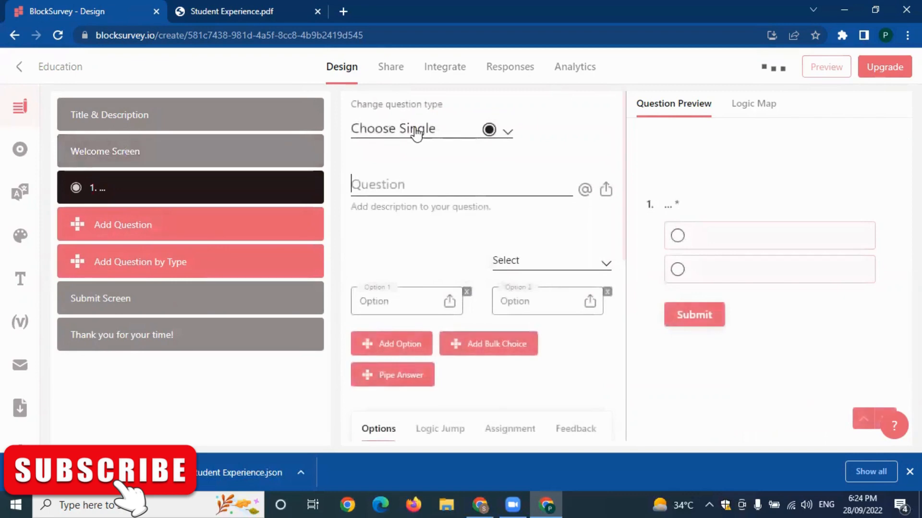
click(426, 131)
click(438, 178)
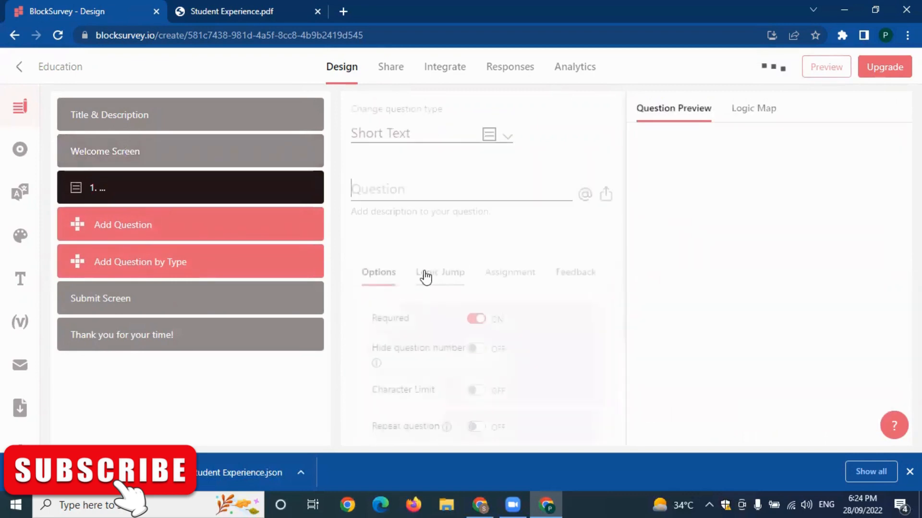
text(How would you rate Childrens' Education in your co)
text(untry)
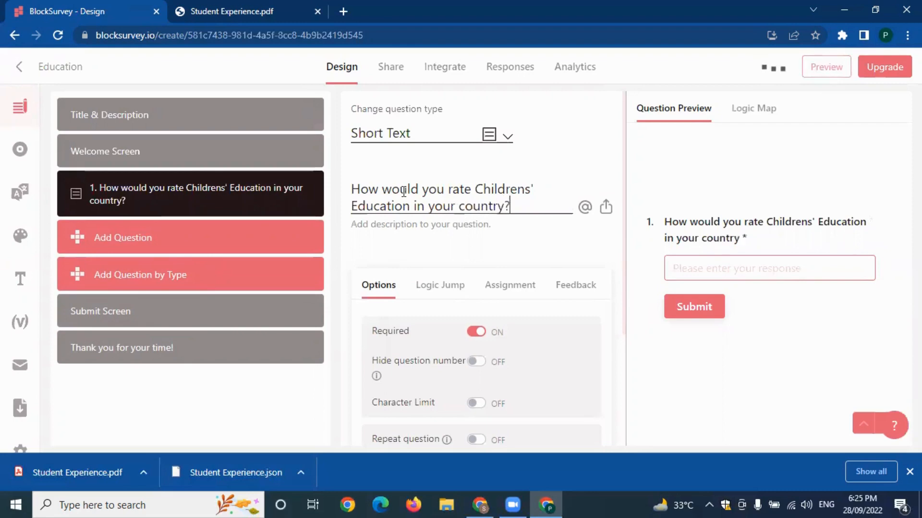
text(?)
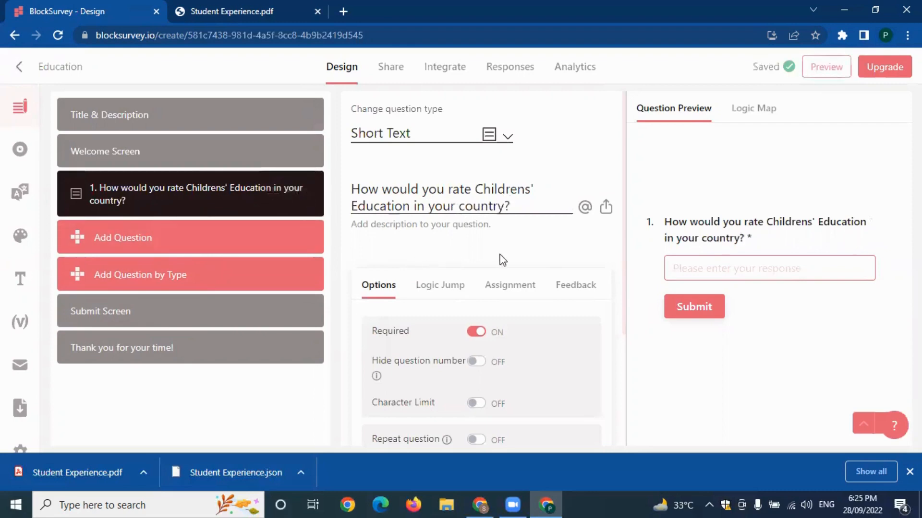
click(478, 228)
Add a second question reading "Are you satisfied with Childrens' education?"
click(147, 240)
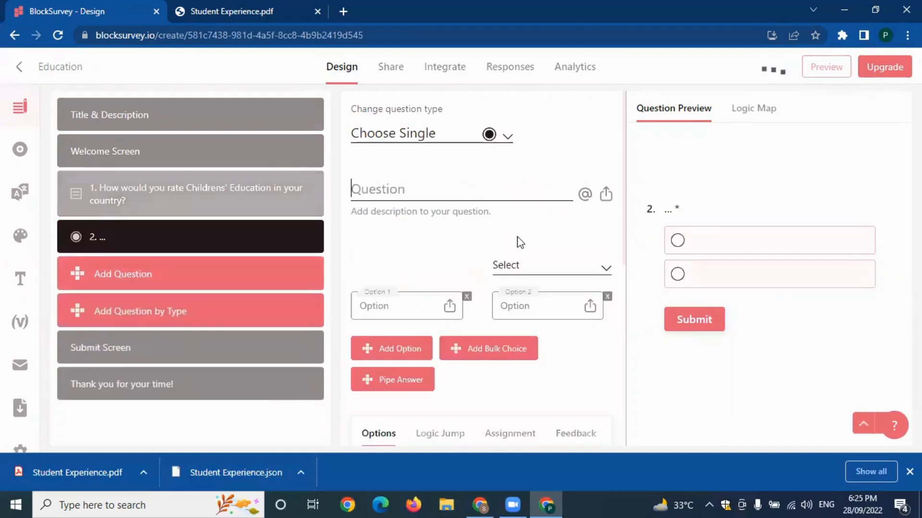
click(386, 197)
text(Are you satisfied with Childrens' education)
text(?)
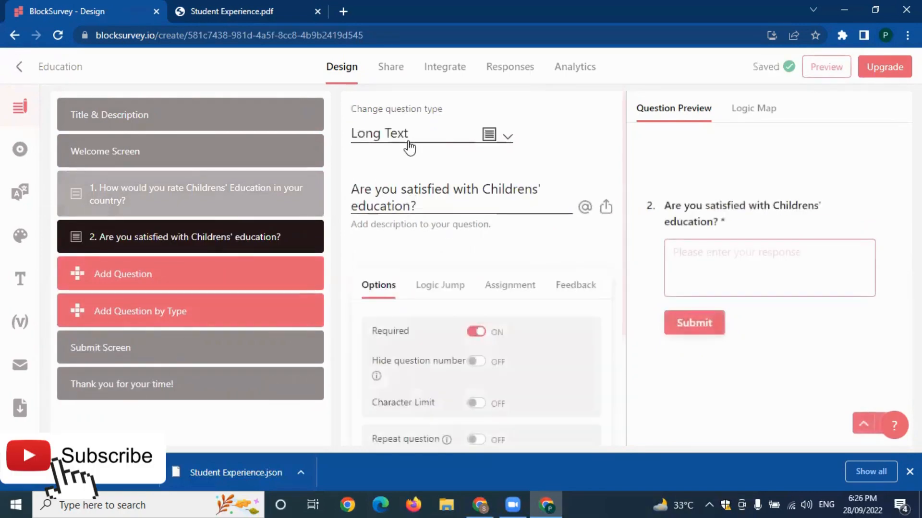
Change the second question's type to Choose Single and fill in the answer options Yes and No
click(408, 144)
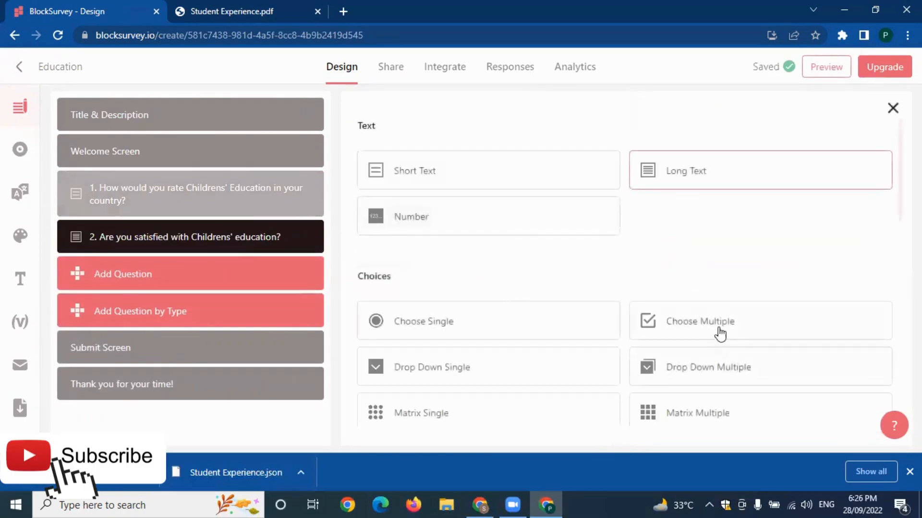
click(468, 328)
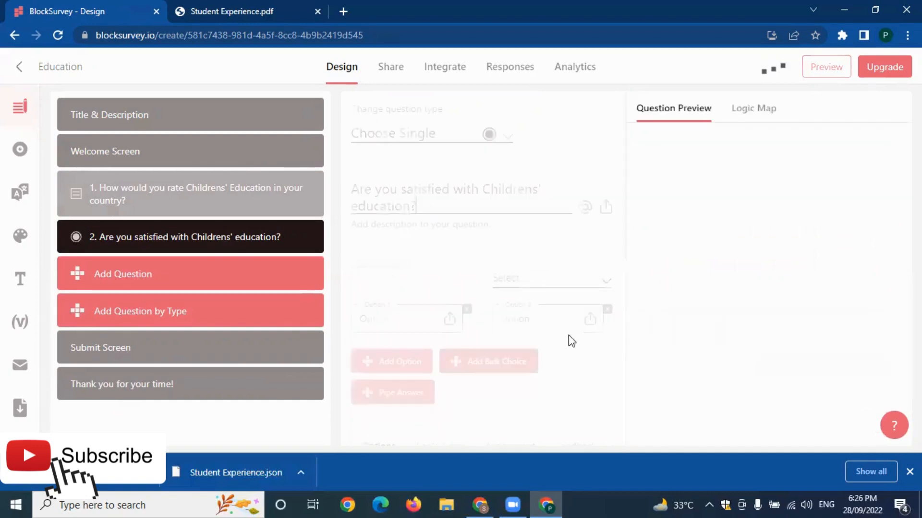
scroll(461, 330, down, 1)
click(408, 247)
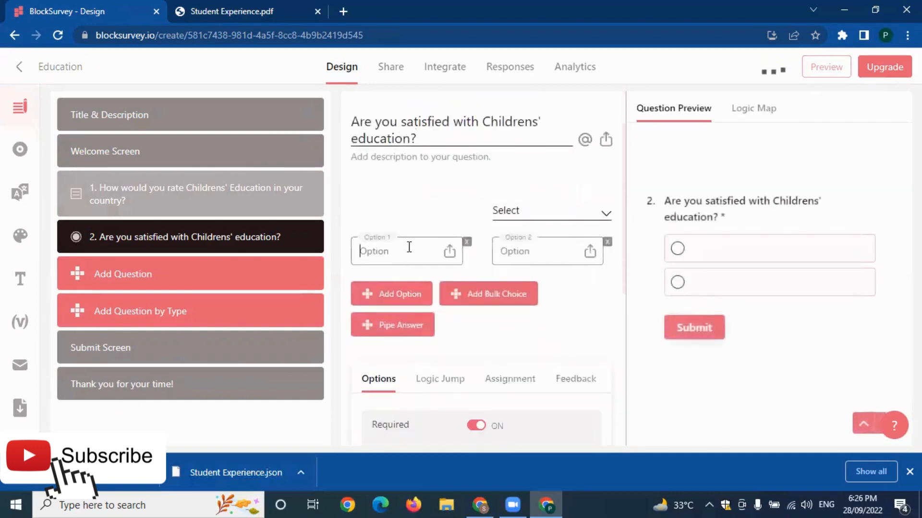
text(Yes)
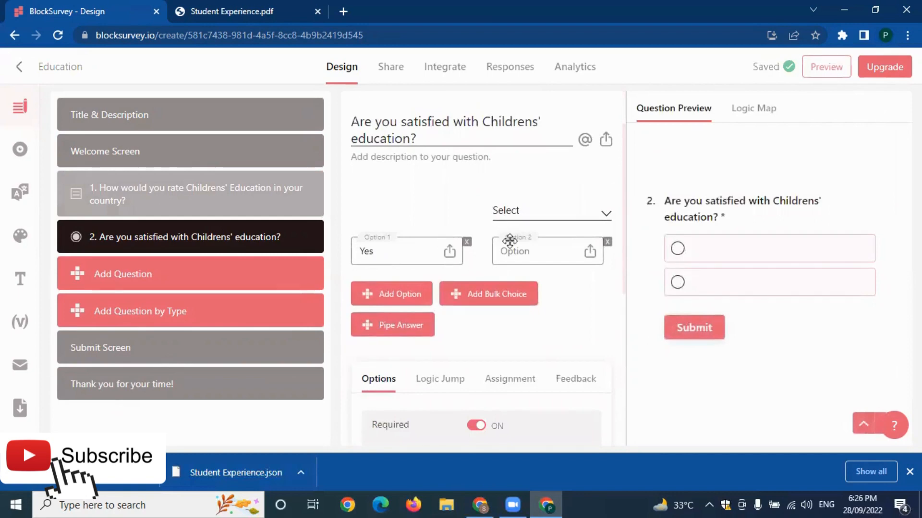
text(No)
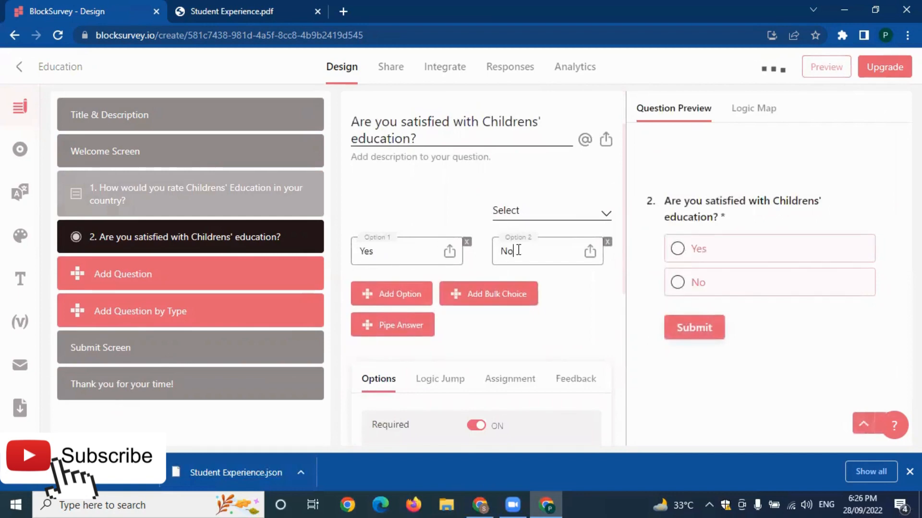
Add a third question reading "What are your suggestions to improve Education Quality?" and change its type to Long Text
click(150, 274)
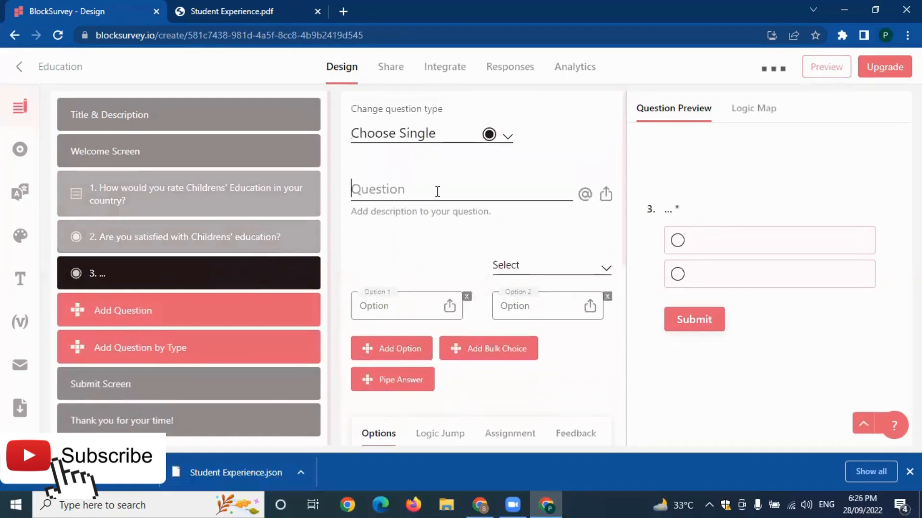
text(What are your suggestions to improve Education Quality?)
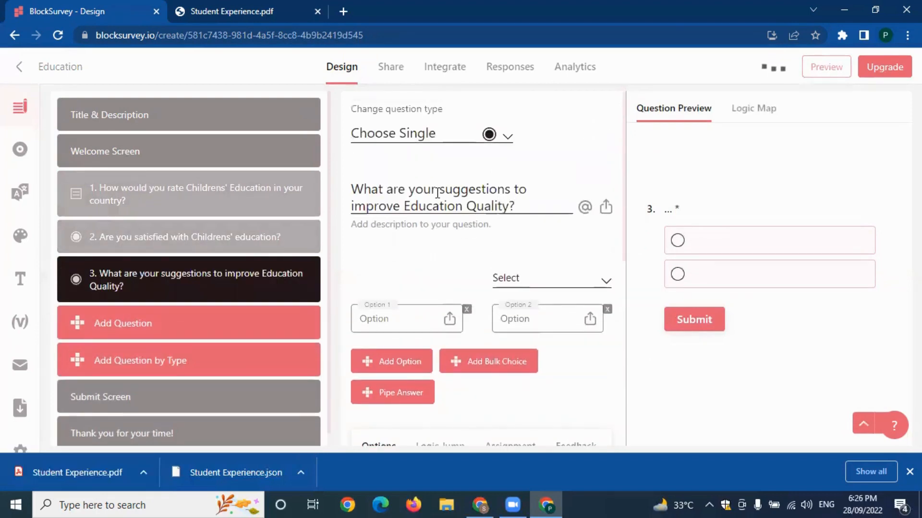
click(424, 137)
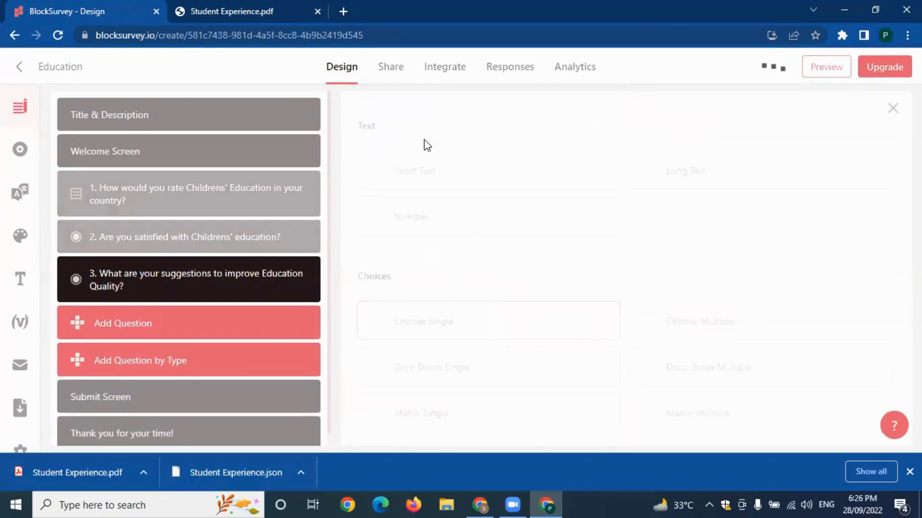
click(712, 177)
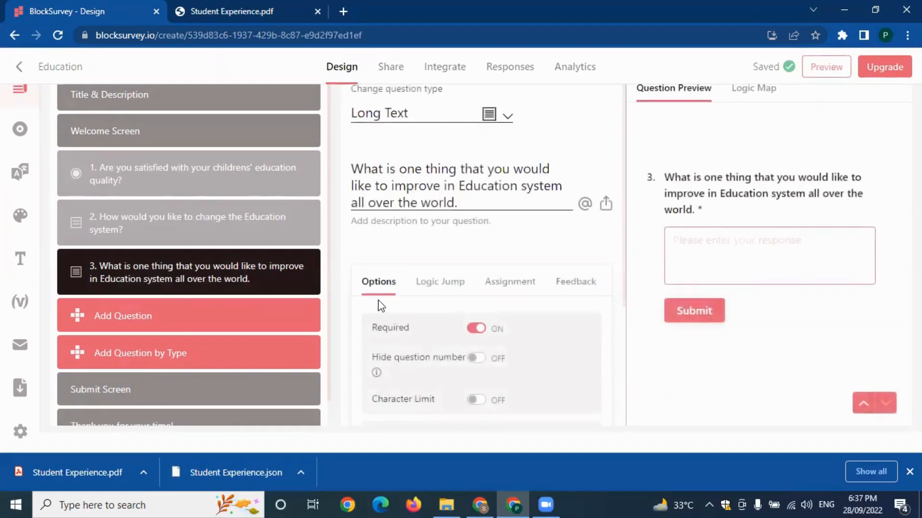
Review the options of the third question, the Submit Screen and the "Thank you for your time!" screen
scroll(259, 336, down, 1)
scroll(432, 318, down, 3)
scroll(480, 322, up, 3)
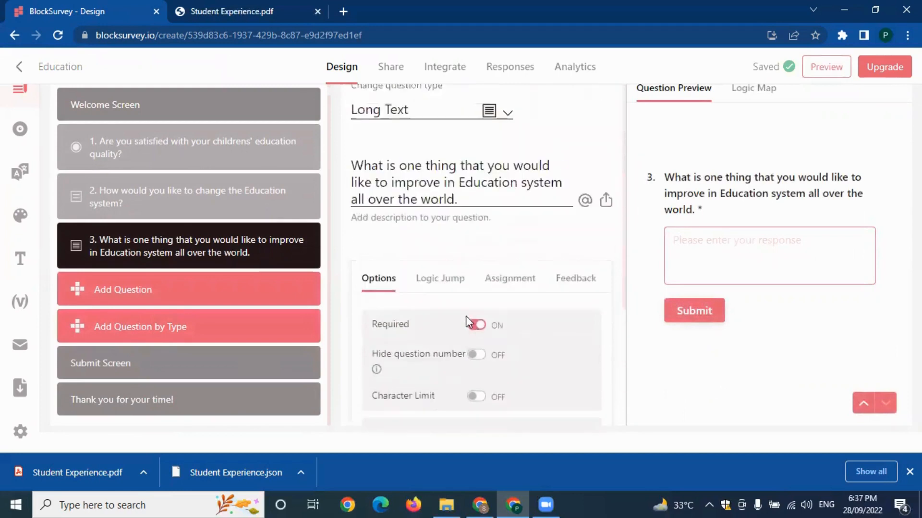
click(182, 362)
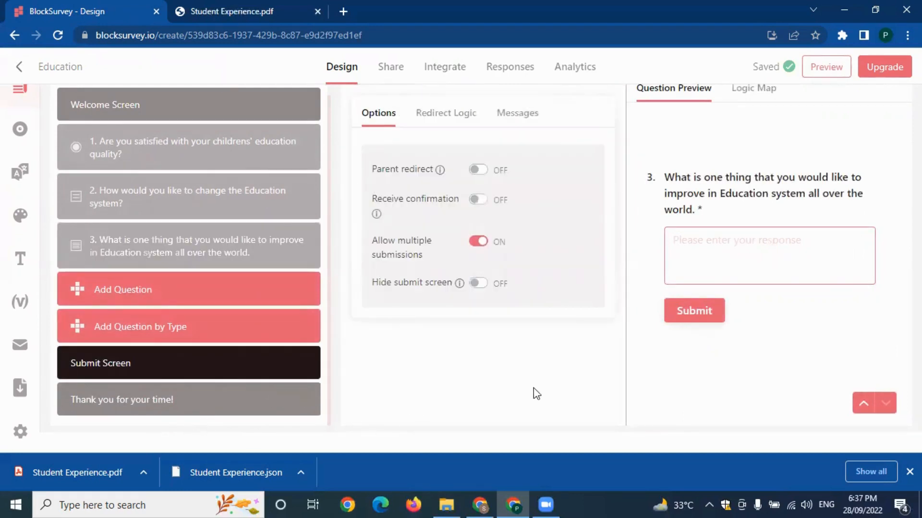
click(104, 411)
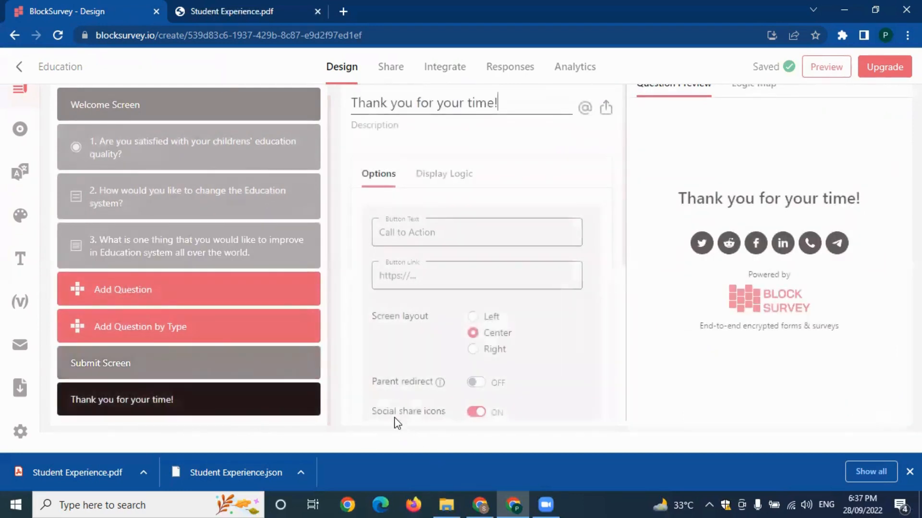
click(517, 102)
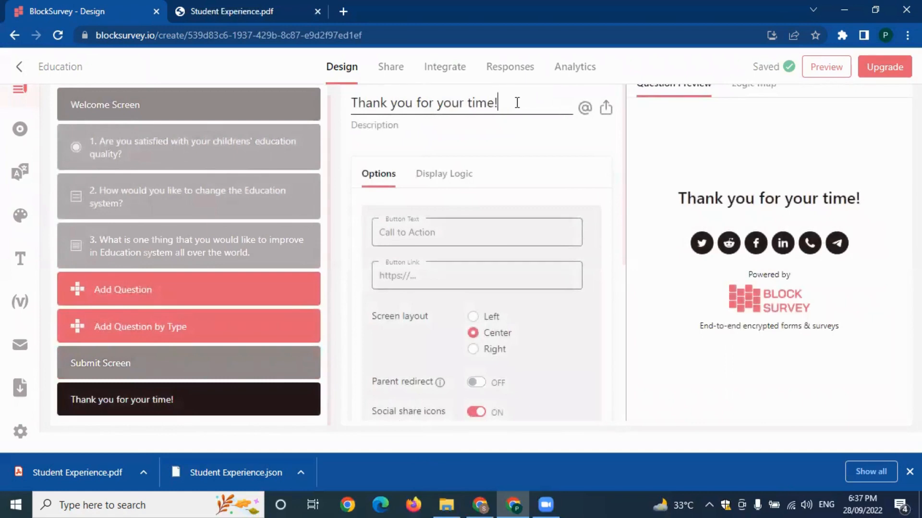
scroll(476, 274, down, 6)
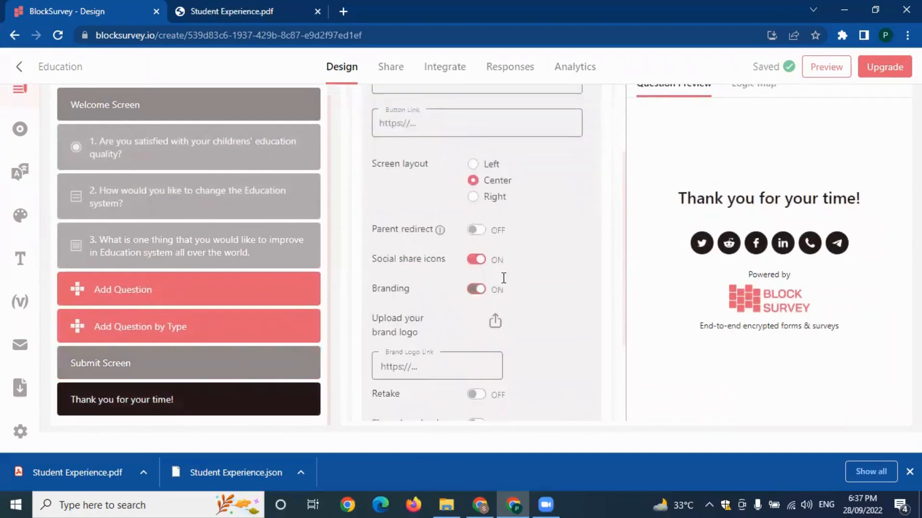
scroll(553, 317, up, 6)
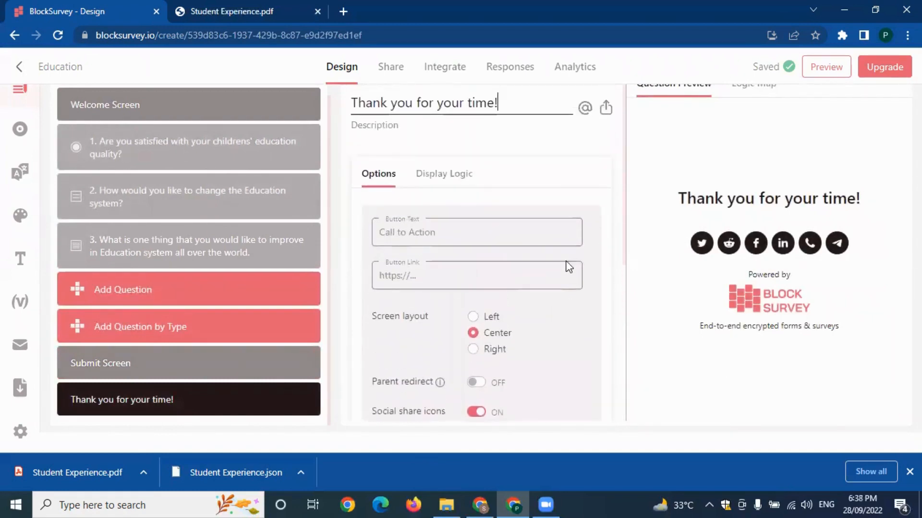
Preview the Education survey from its welcome screen through to the third question, and close the preview
click(823, 66)
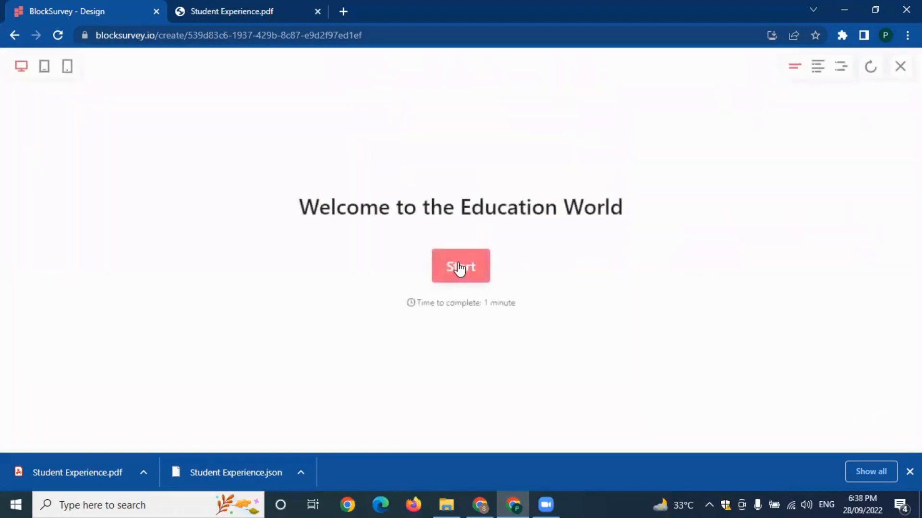
click(461, 267)
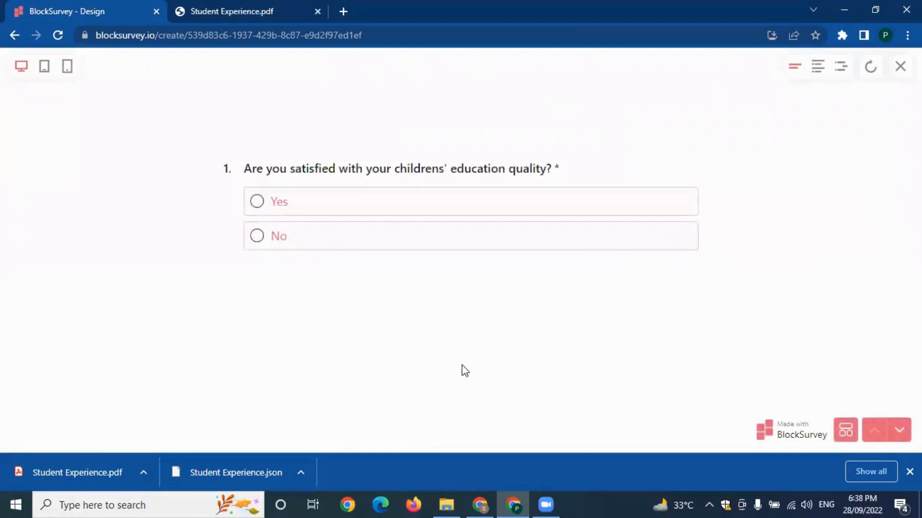
scroll(461, 269, down, 1)
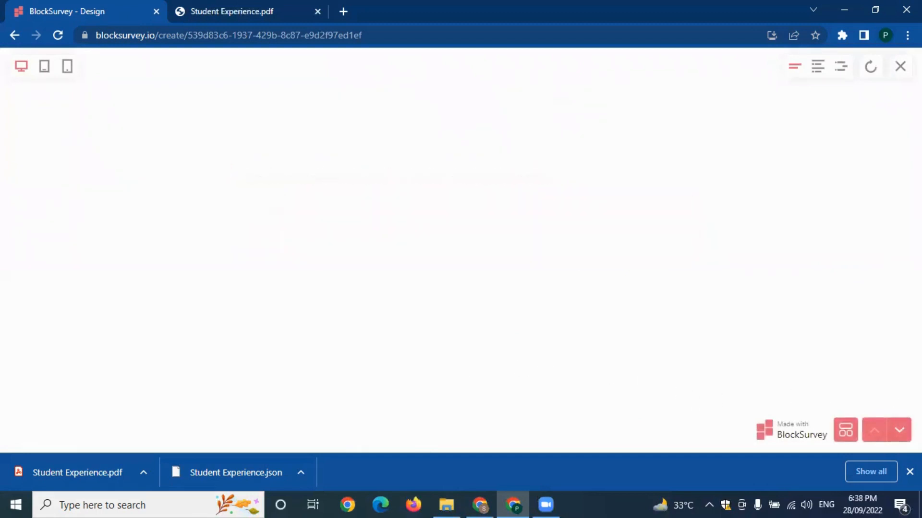
click(900, 430)
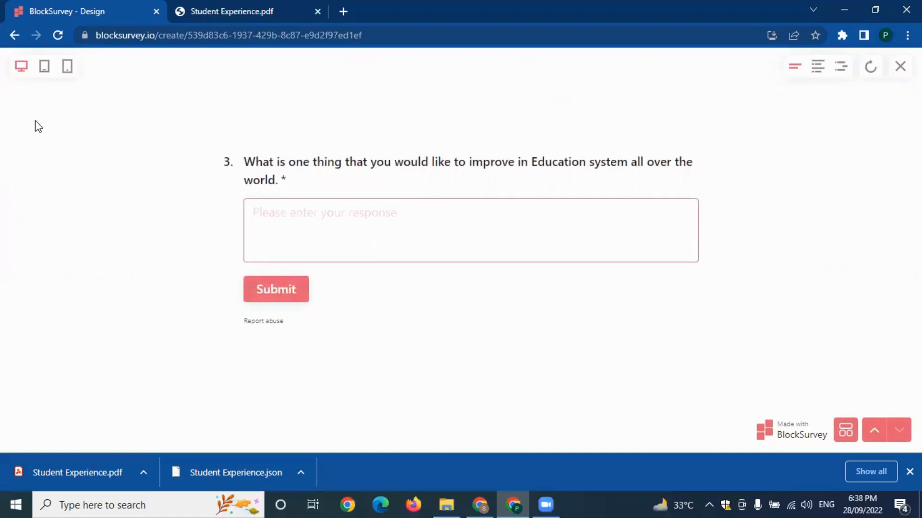
click(900, 66)
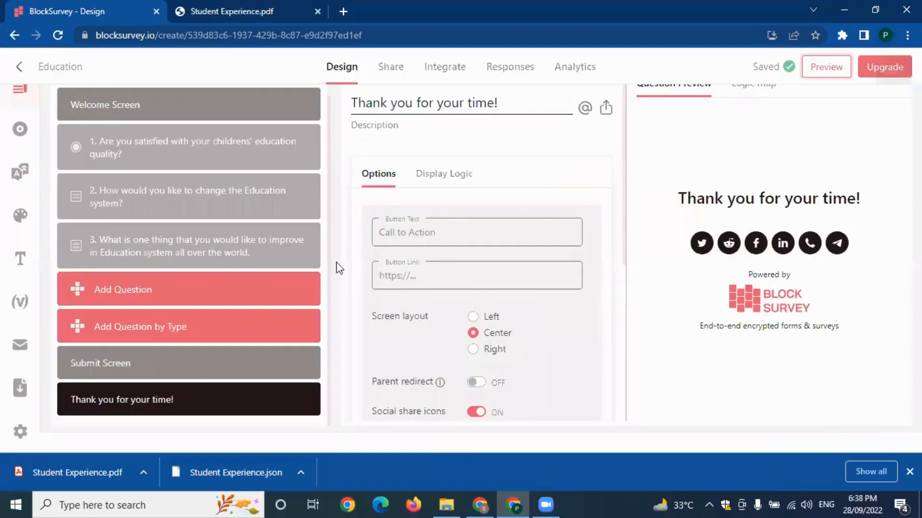
Return to the dashboard, open the International School - Experience of Students survey and publish it on the blocksurvey.io domain
click(19, 66)
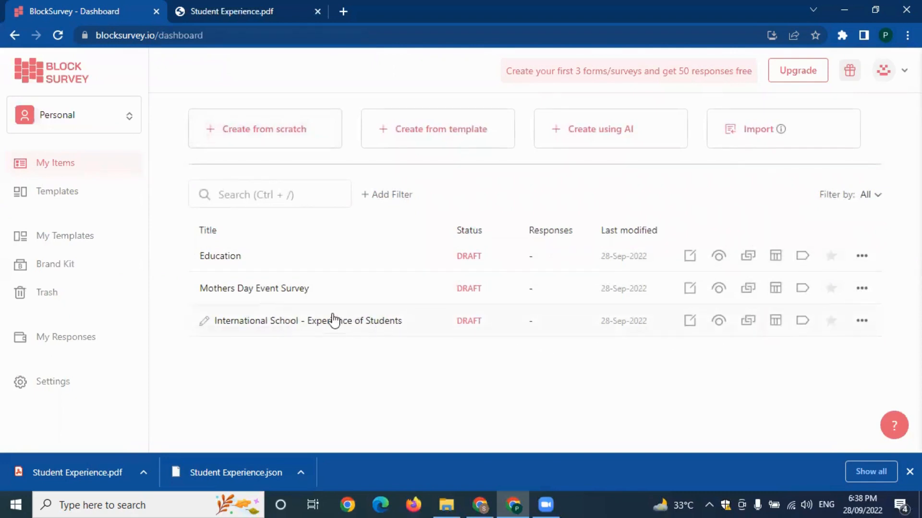
click(331, 329)
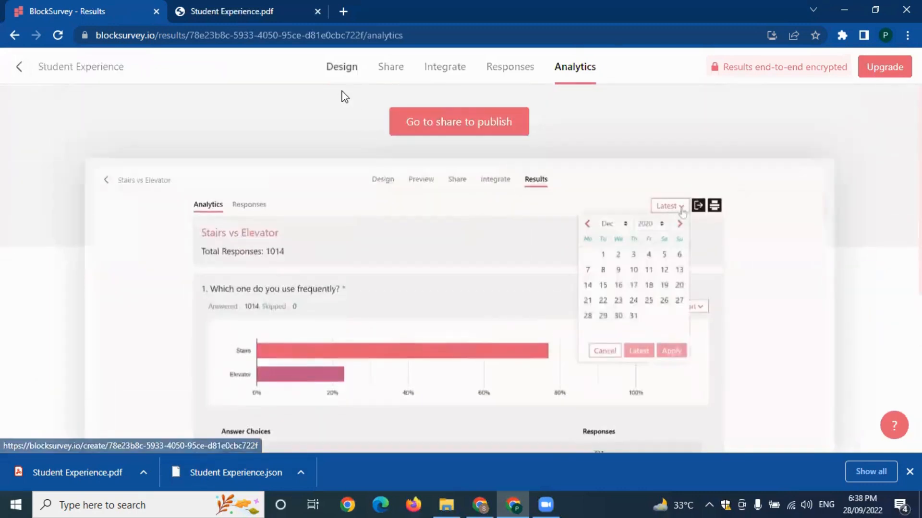
click(391, 70)
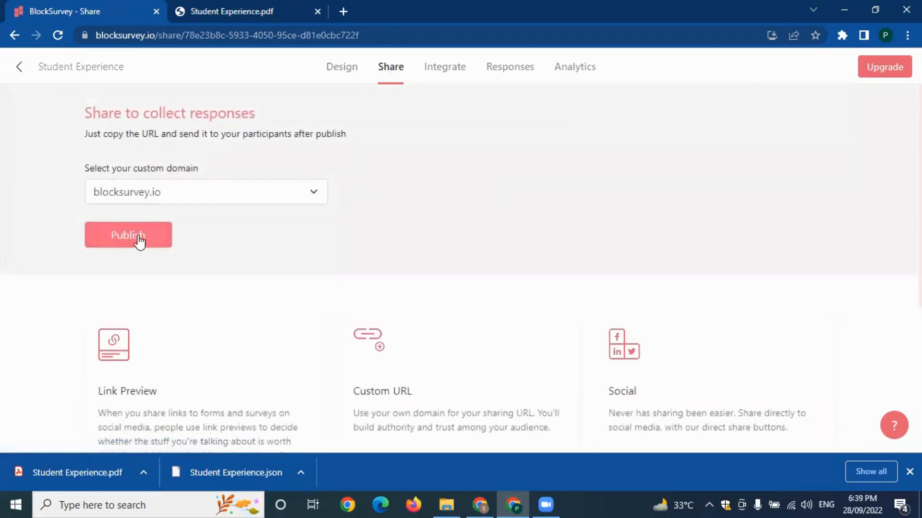
click(137, 240)
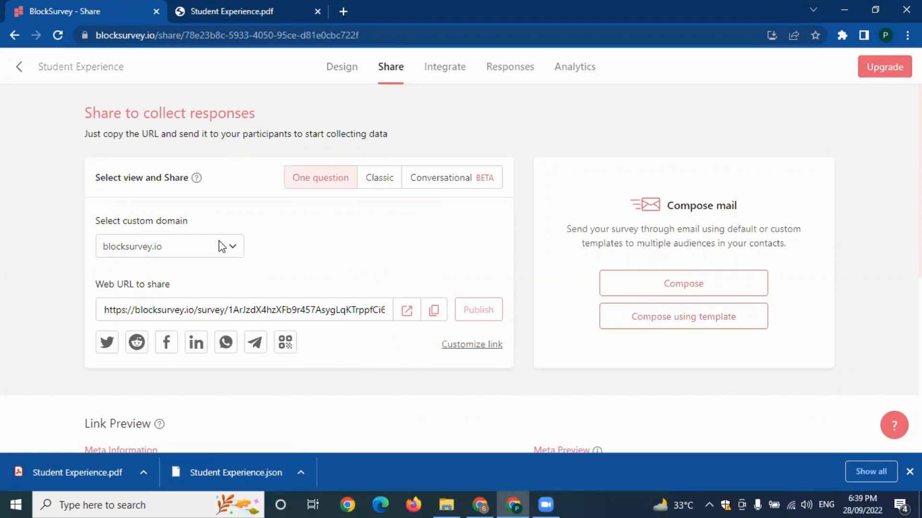
Check the custom domain choices without changing blocksurvey.io, and copy the published survey's web URL
click(201, 245)
click(201, 246)
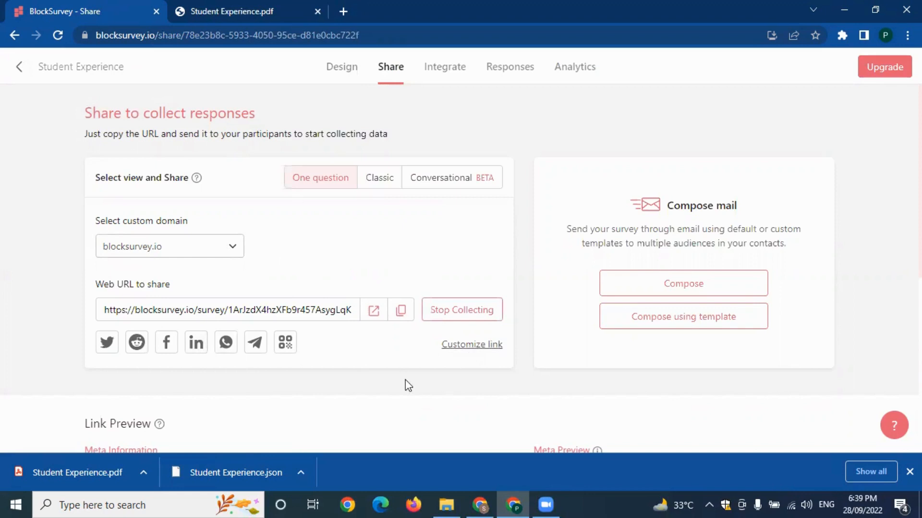
click(406, 316)
Examine the Student Experience survey's link preview settings, collected responses and analytics report
scroll(405, 387, down, 7)
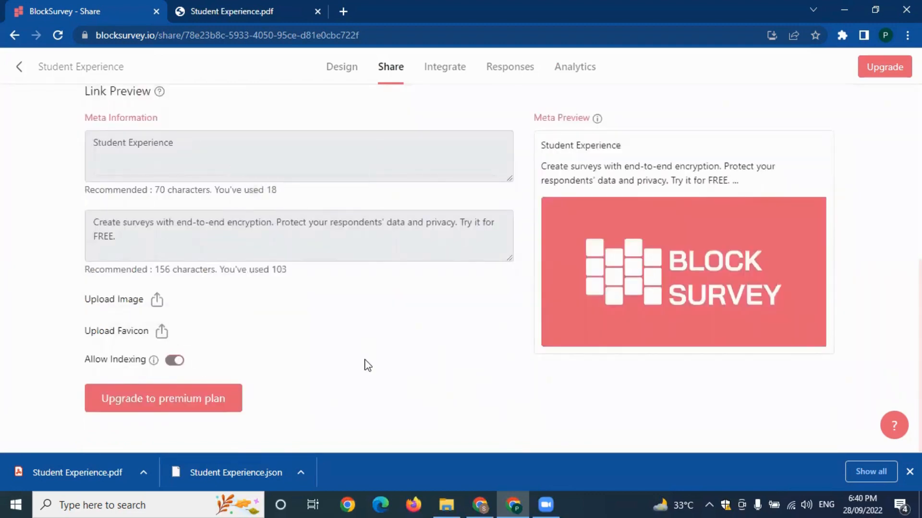
scroll(364, 380, up, 7)
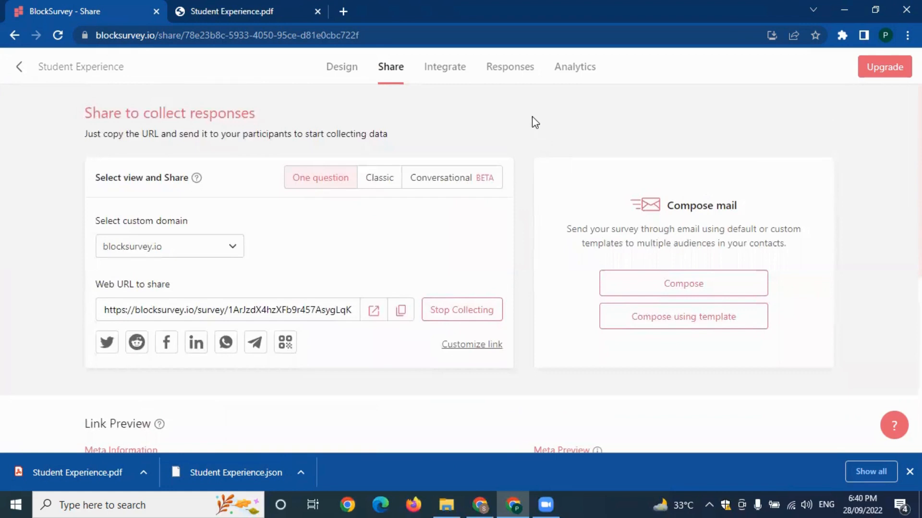
click(516, 73)
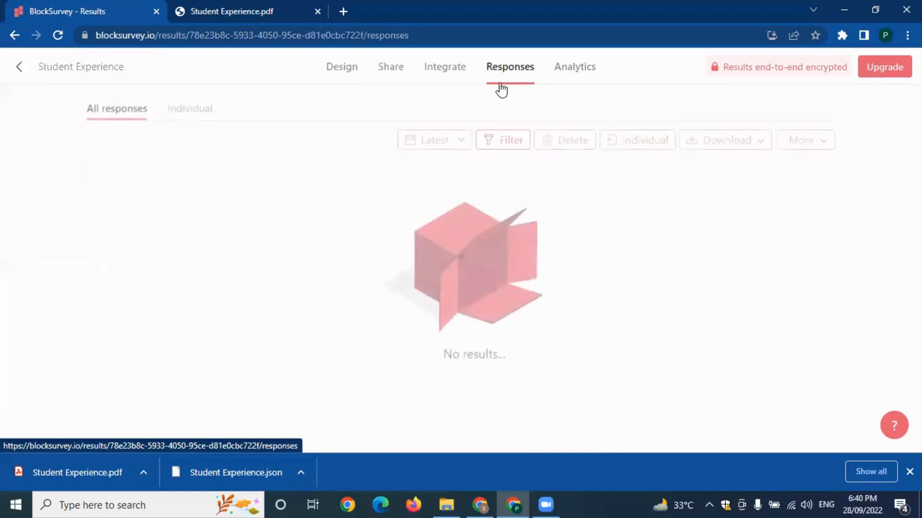
click(576, 69)
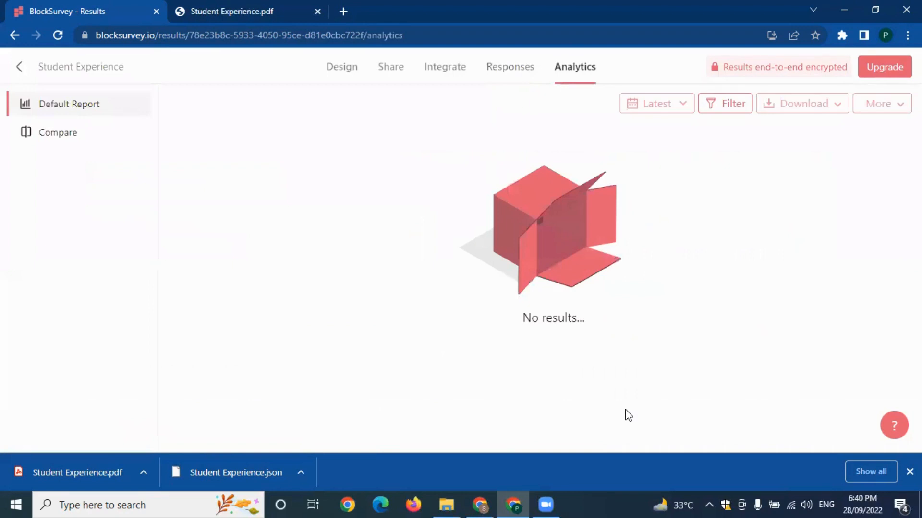